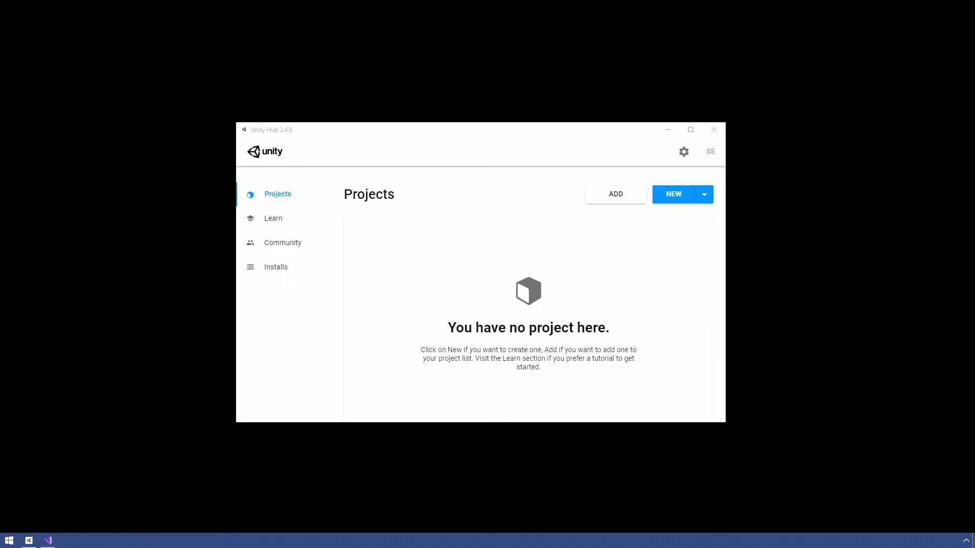
- Create a new 3D project named Demo
click(678, 201)
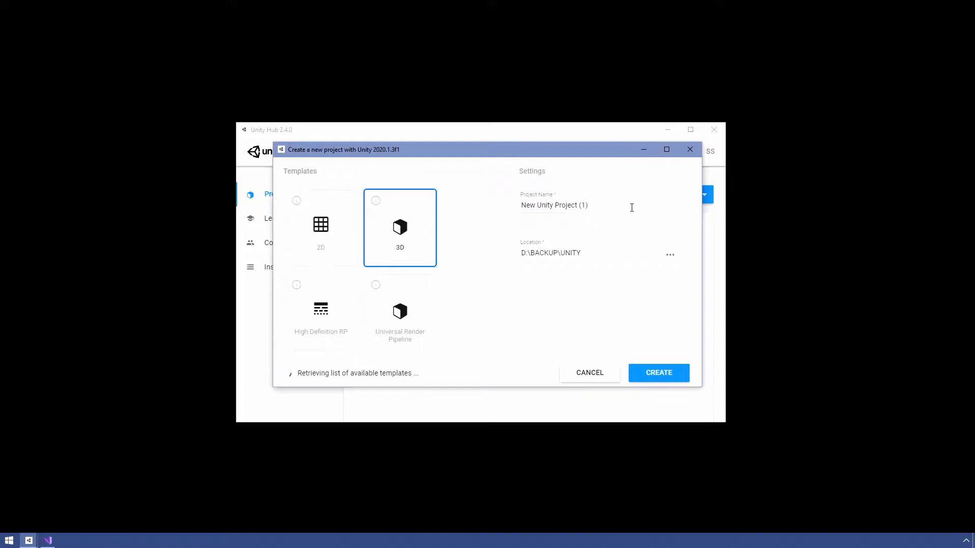
drag(603, 207, 539, 198)
text(Demo)
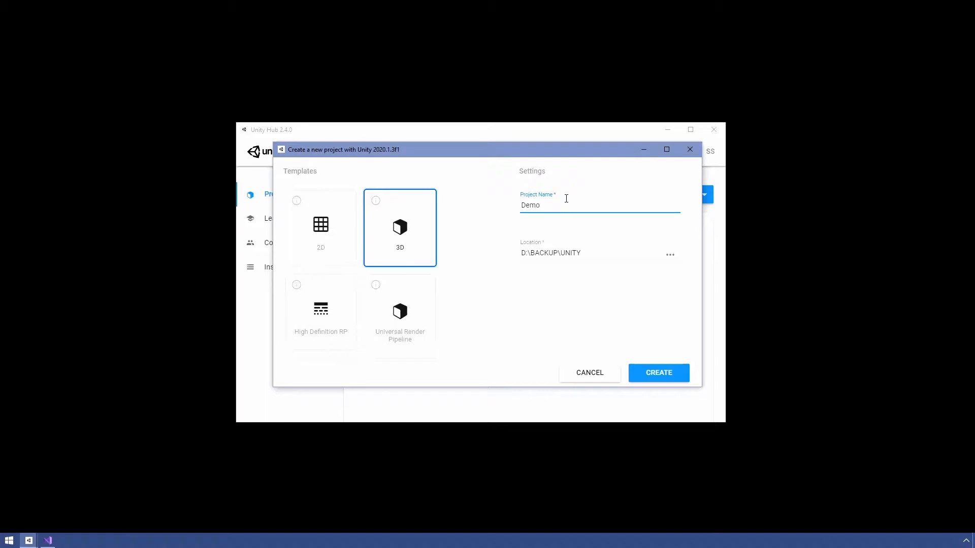
click(635, 373)
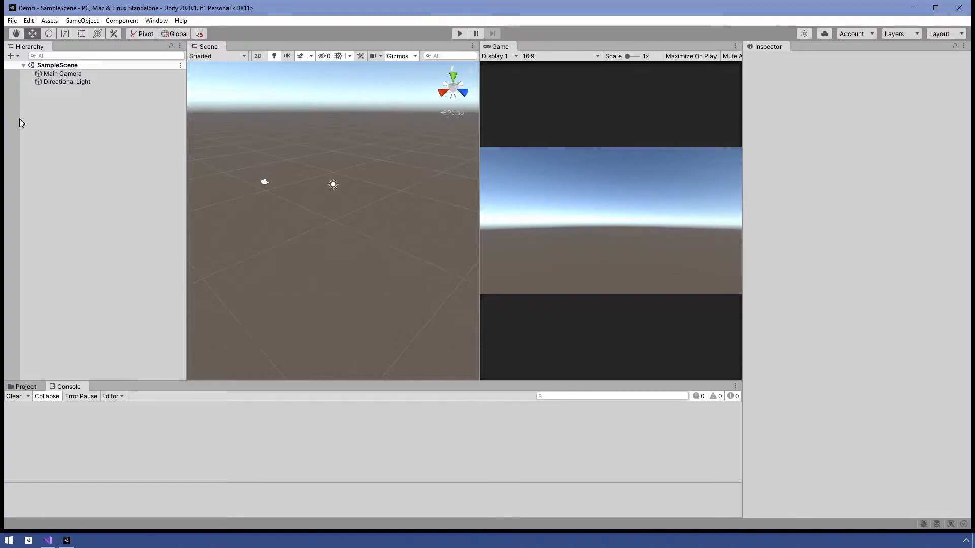
- Add a 3D plane to the scene and reset its transform
click(11, 56)
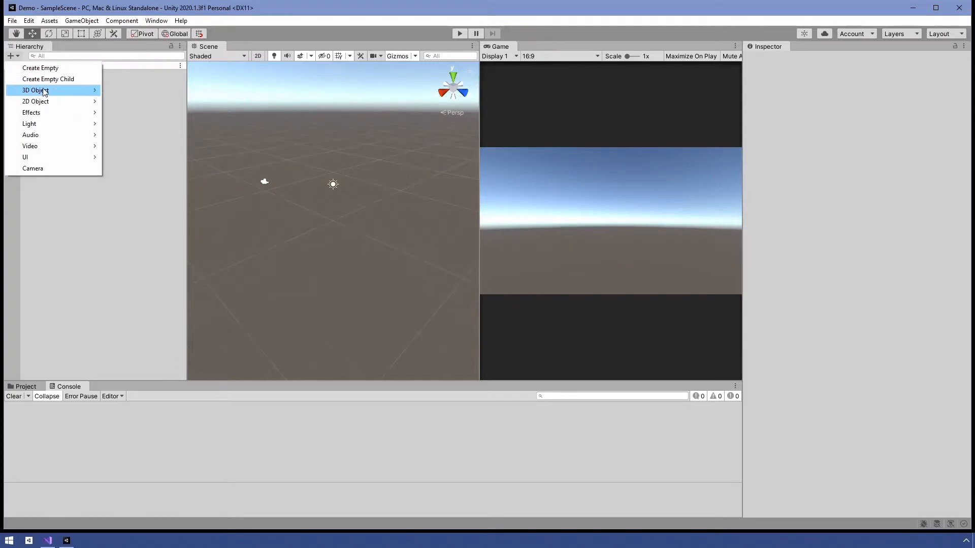
mouse_move(45, 92)
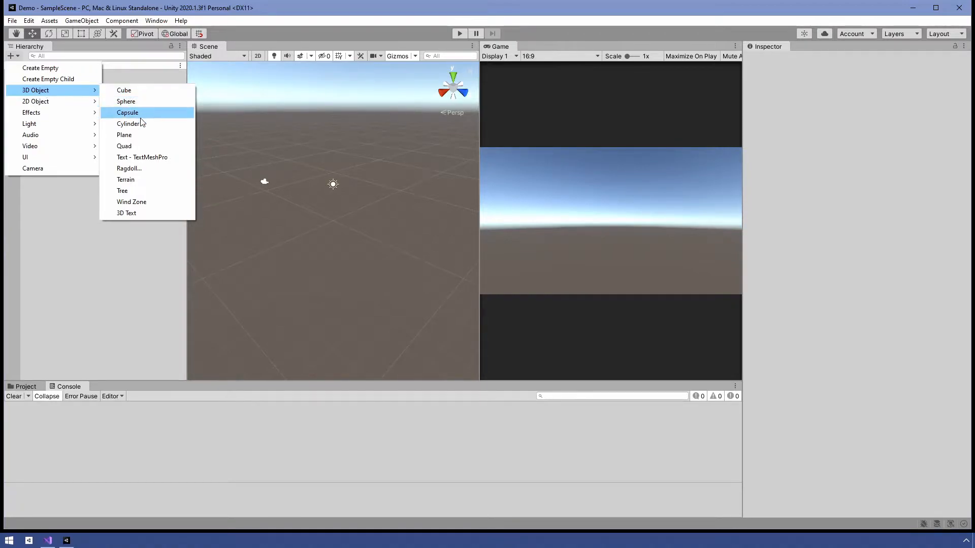
click(141, 135)
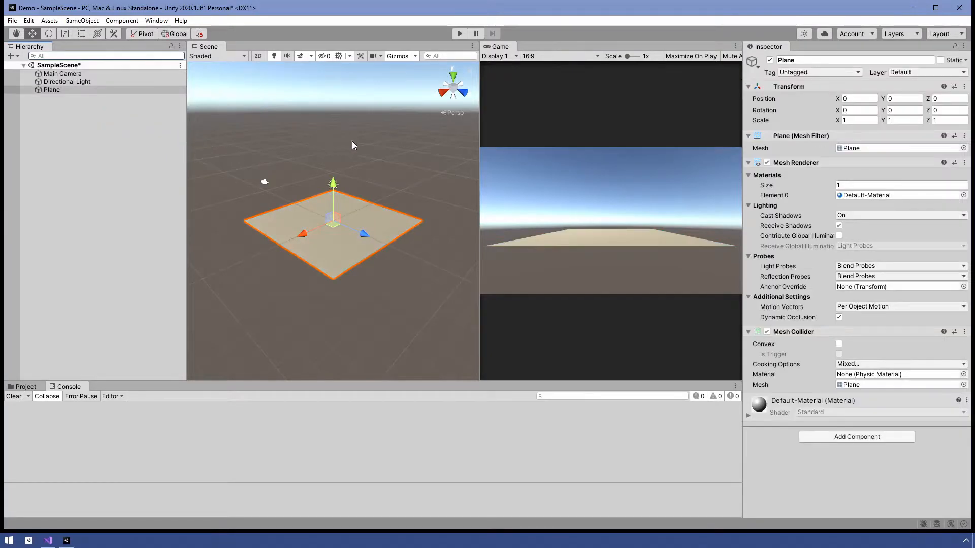
click(964, 87)
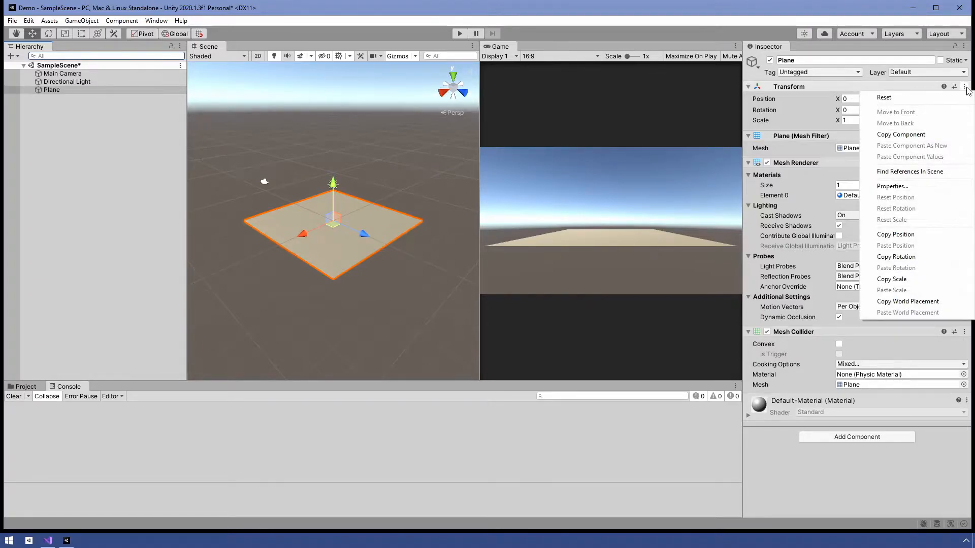
click(942, 98)
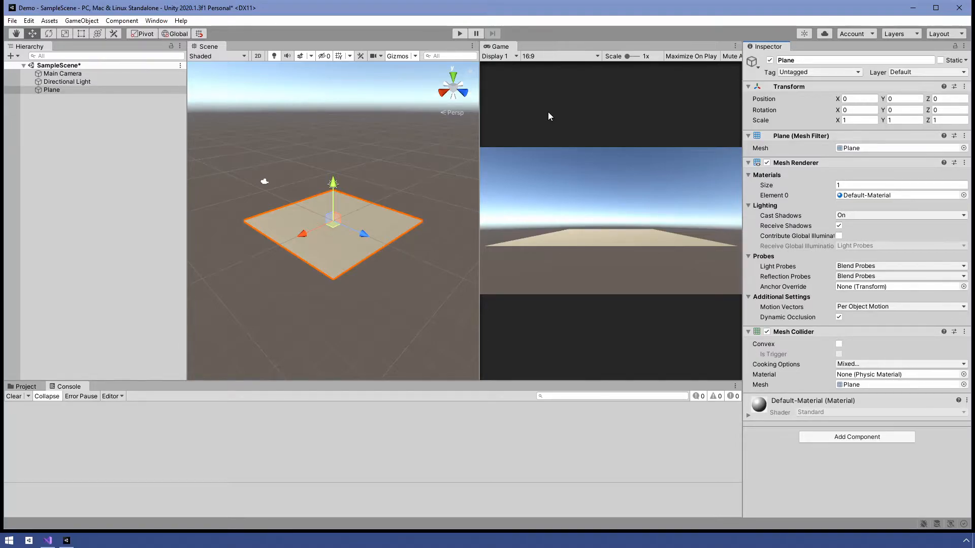
- Rename the plane as Ground
click(49, 92)
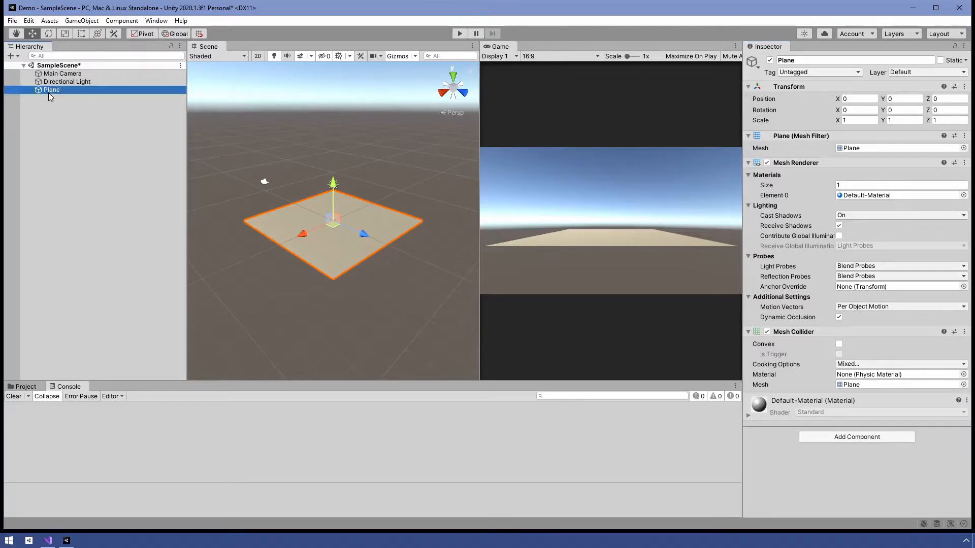
click(107, 89)
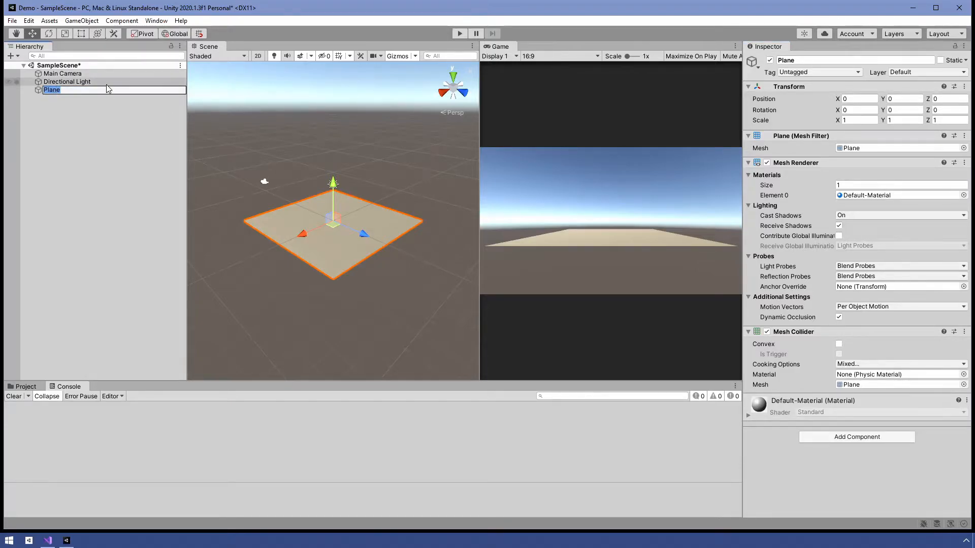
text(Ground)
click(86, 108)
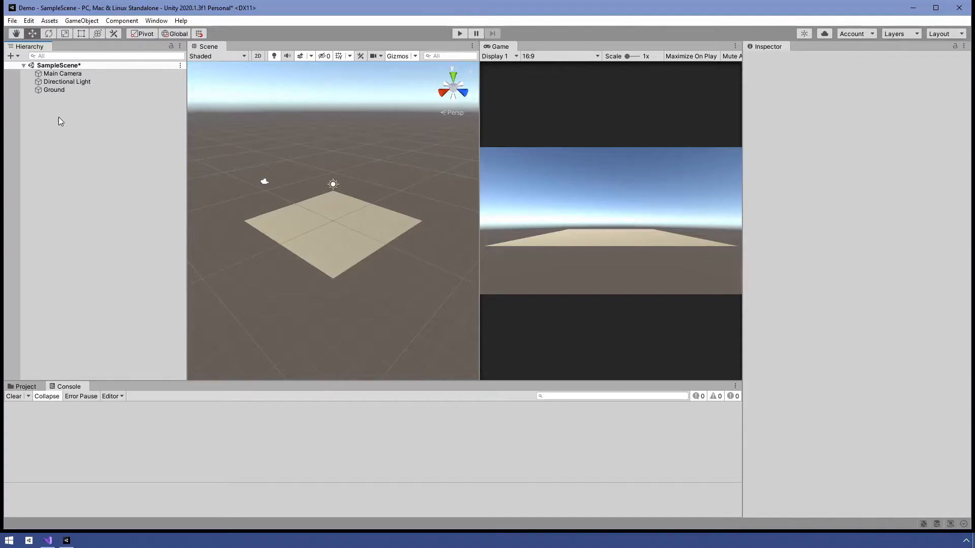
- Add a 3D sphere to the scene and set its Y position to 0.5
click(13, 57)
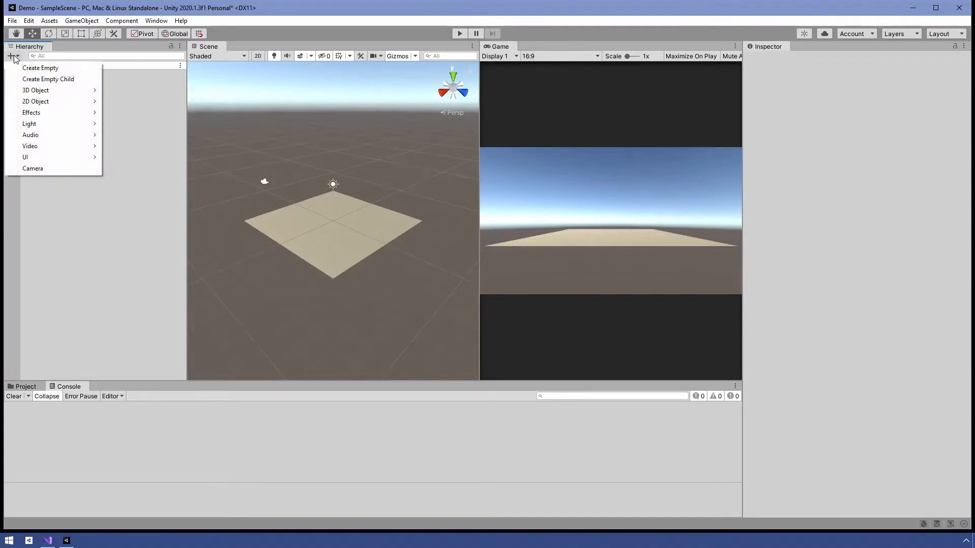
mouse_move(56, 95)
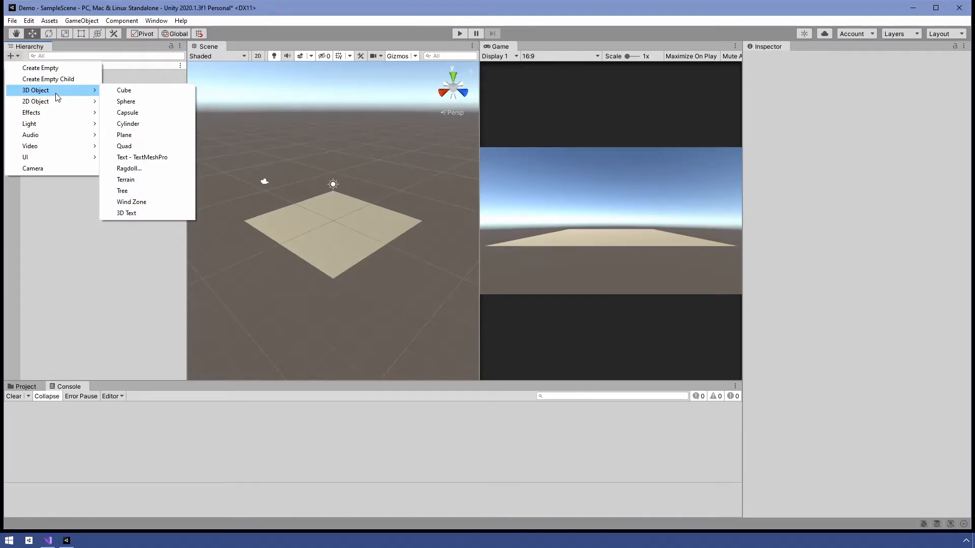
click(143, 101)
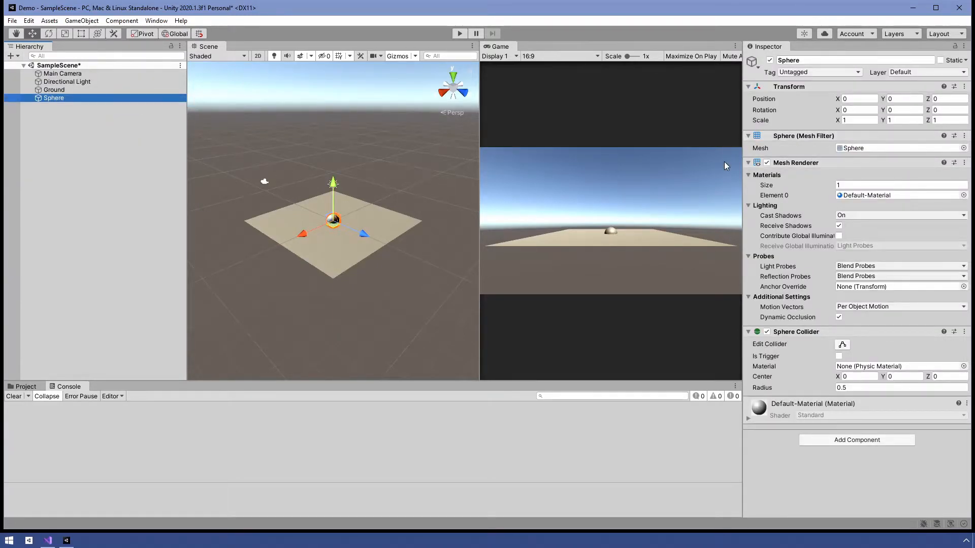
double_click(52, 98)
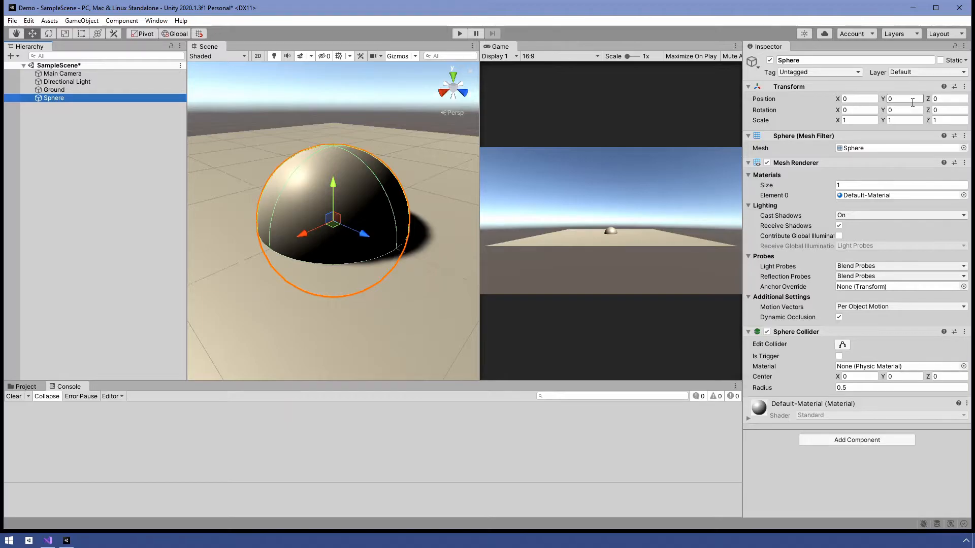
click(912, 100)
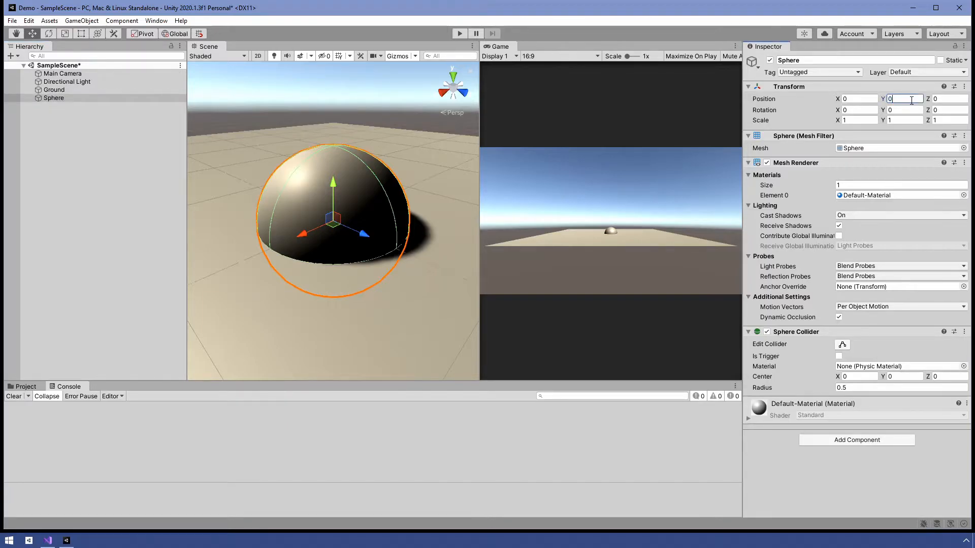
text(.5)
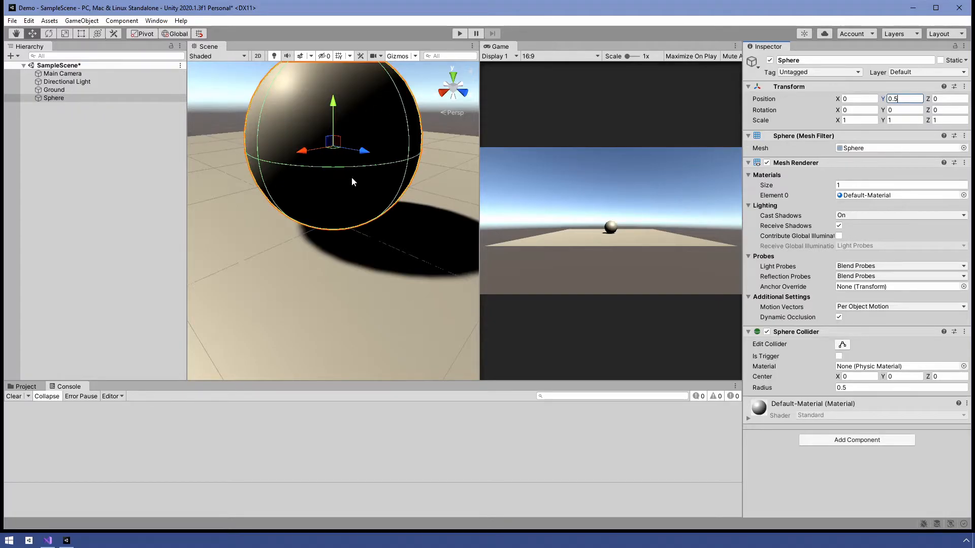
- Rename the sphere as Ball
double_click(59, 99)
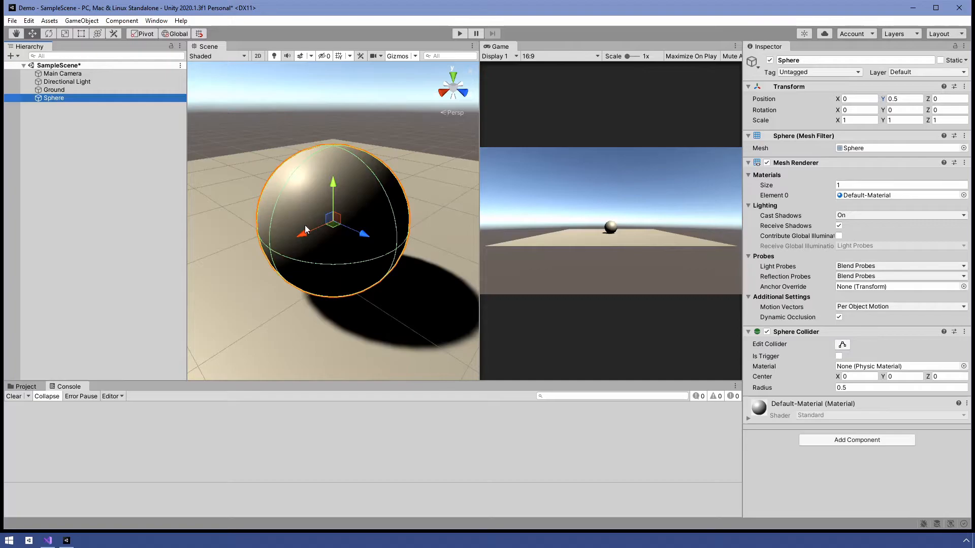
alt+drag(292, 231, 412, 251)
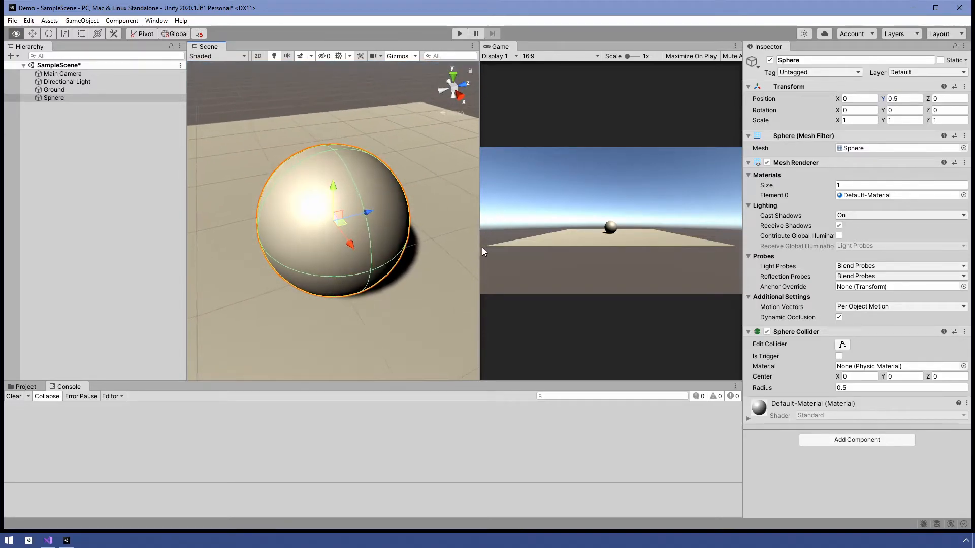
click(56, 100)
key(F2)
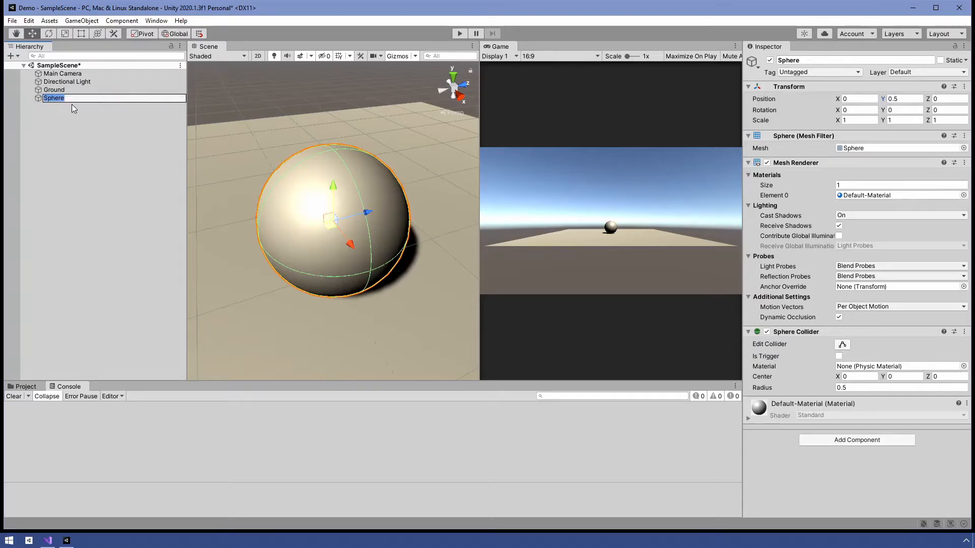
text(Ball)
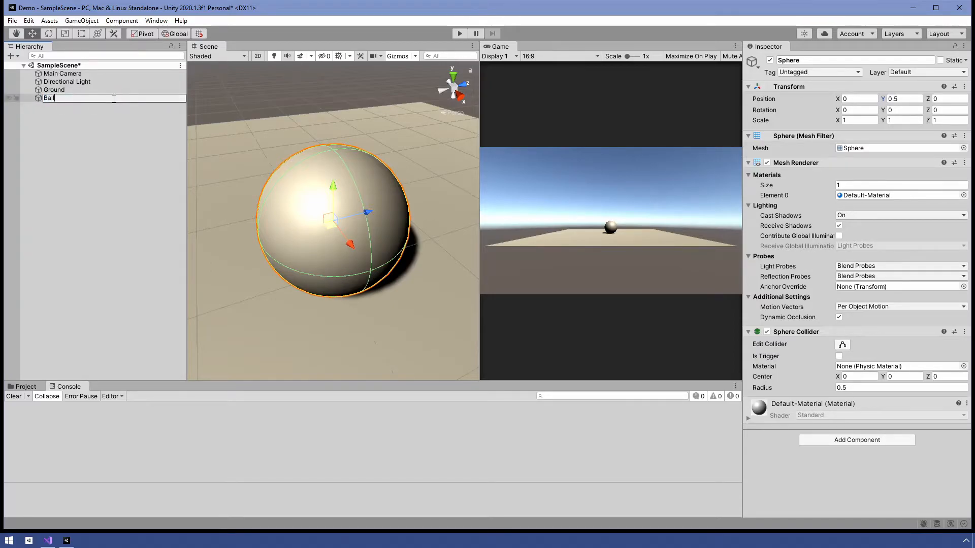
click(114, 125)
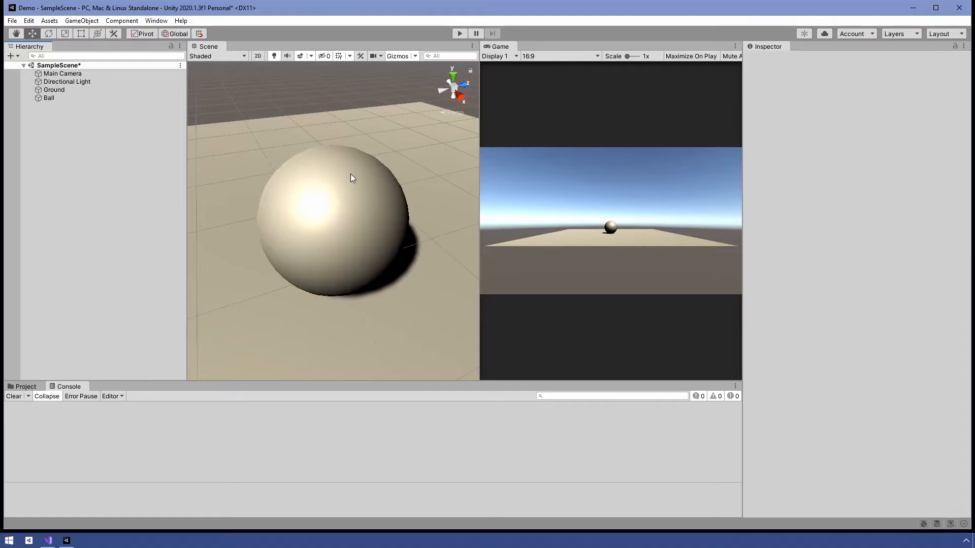
- Raise the Main Camera to about Y 2.73 and move it towards the ball to about Z -7.83
scroll(349, 175, down, 6)
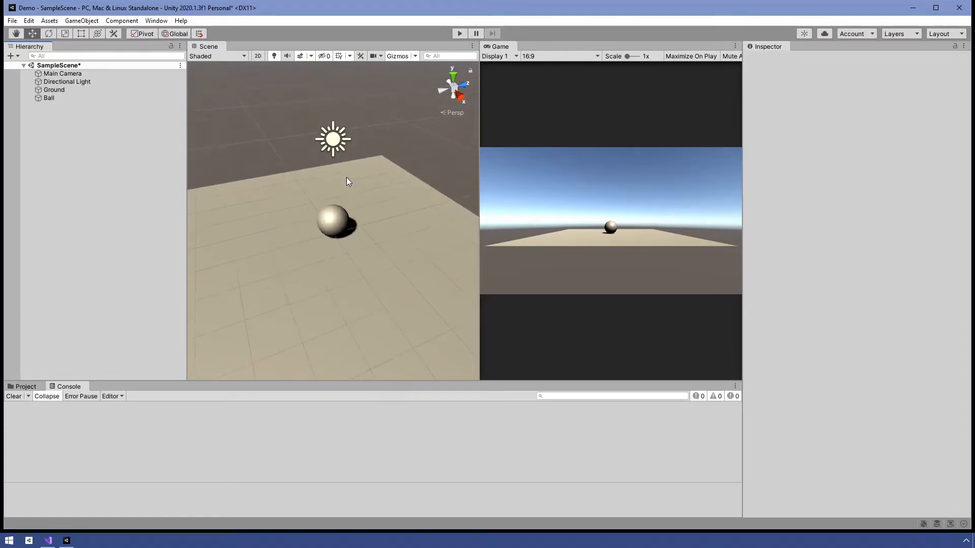
scroll(348, 183, down, 2)
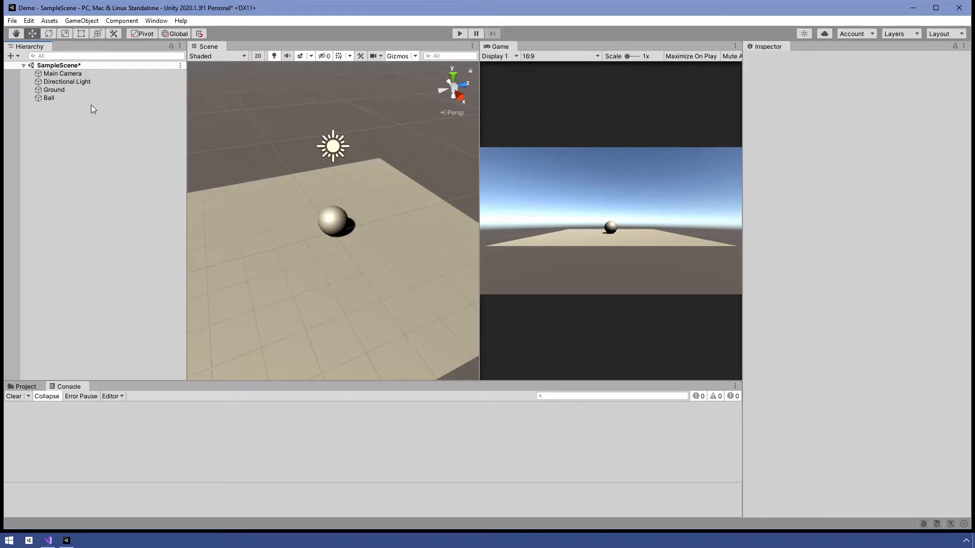
click(81, 73)
scroll(396, 182, down, 5)
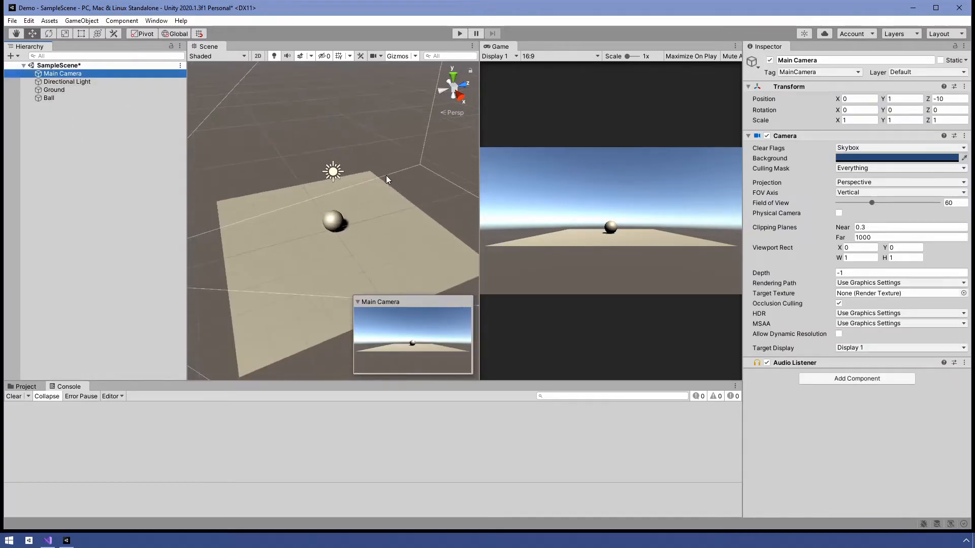
double_click(57, 75)
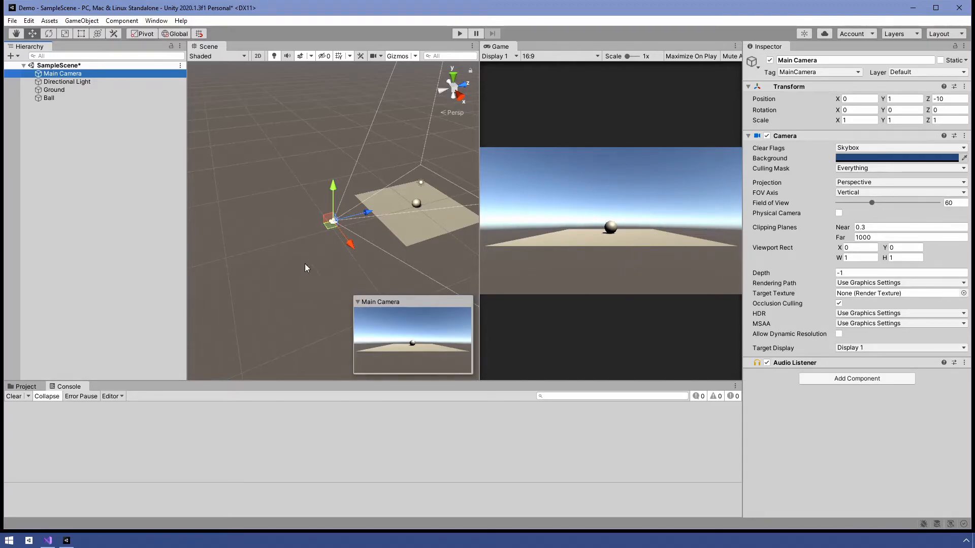
drag(337, 179, 334, 169)
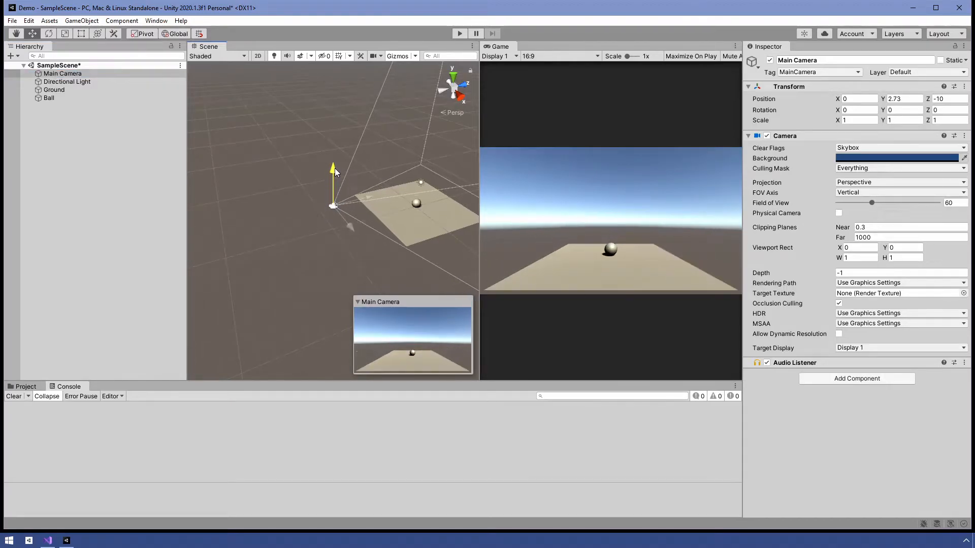
mouse_move(370, 196)
mouse_down()
mouse_move(397, 194)
mouse_move(389, 196)
mouse_up()
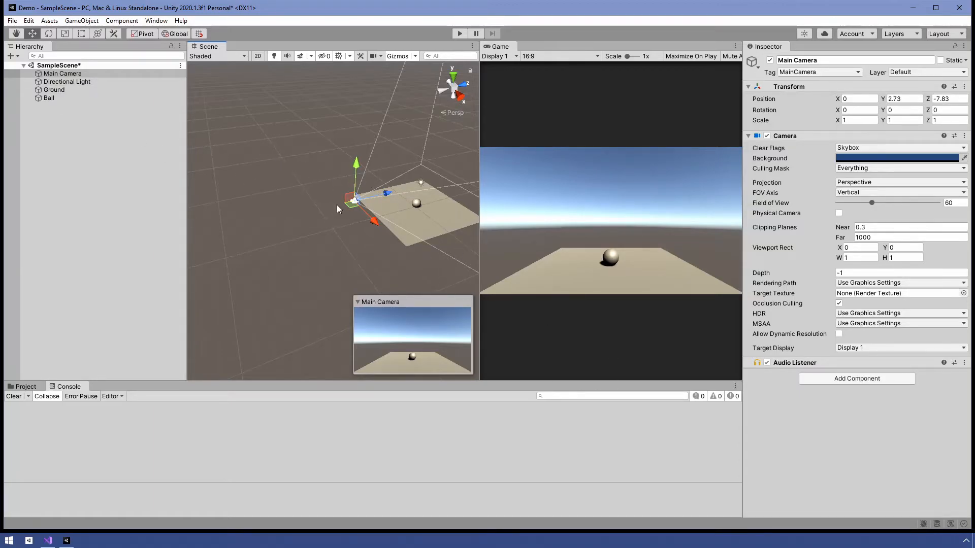
- Set the Directional Light's colour to pure white (FFFFFF) and save the scene
double_click(55, 91)
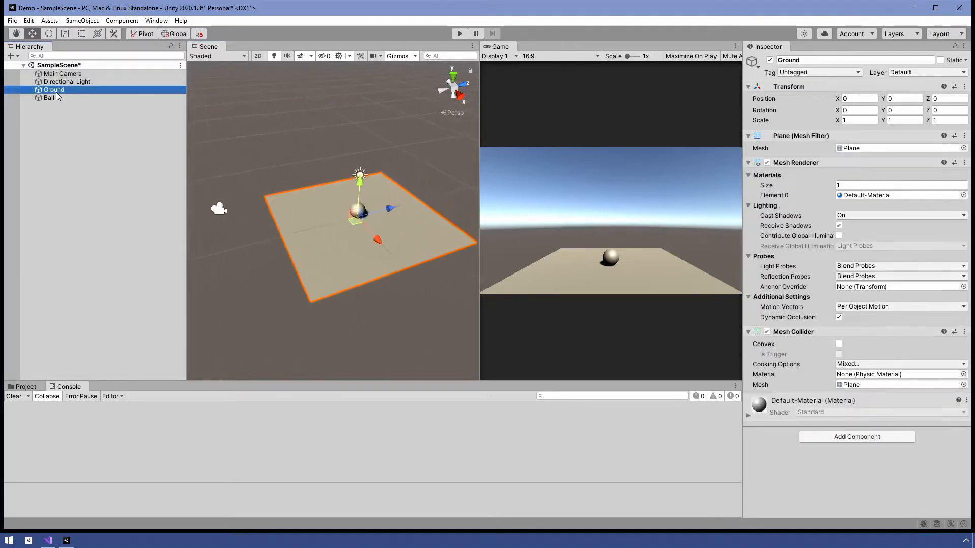
click(85, 83)
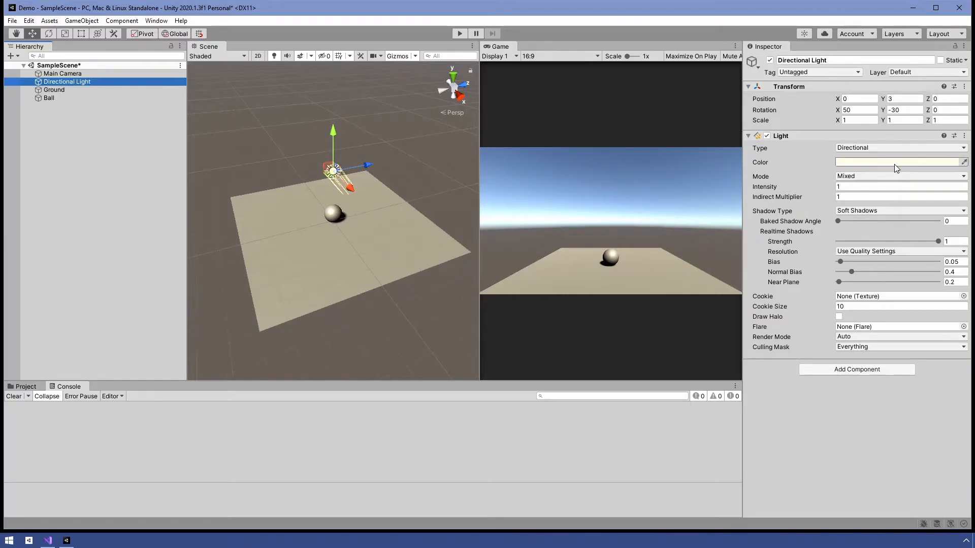
click(853, 163)
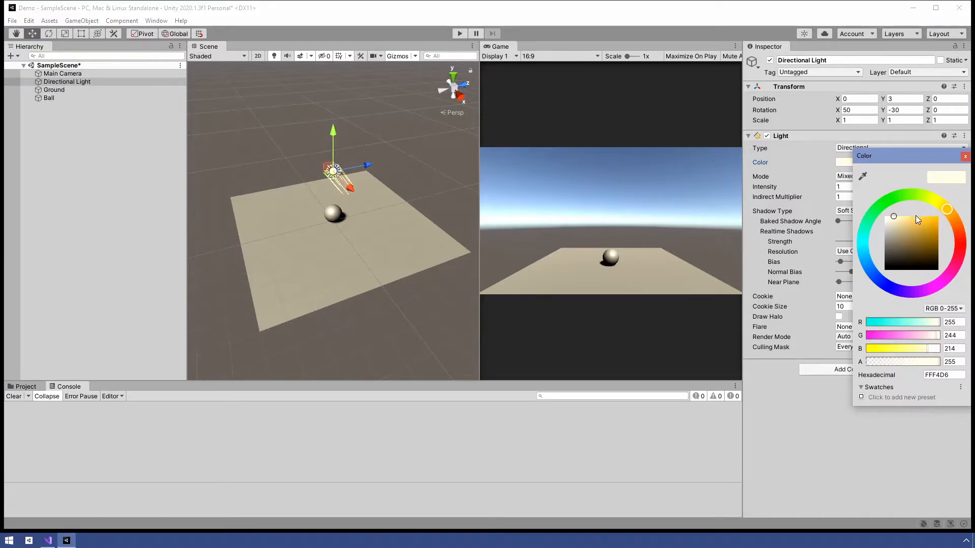
click(886, 218)
drag(888, 219, 876, 213)
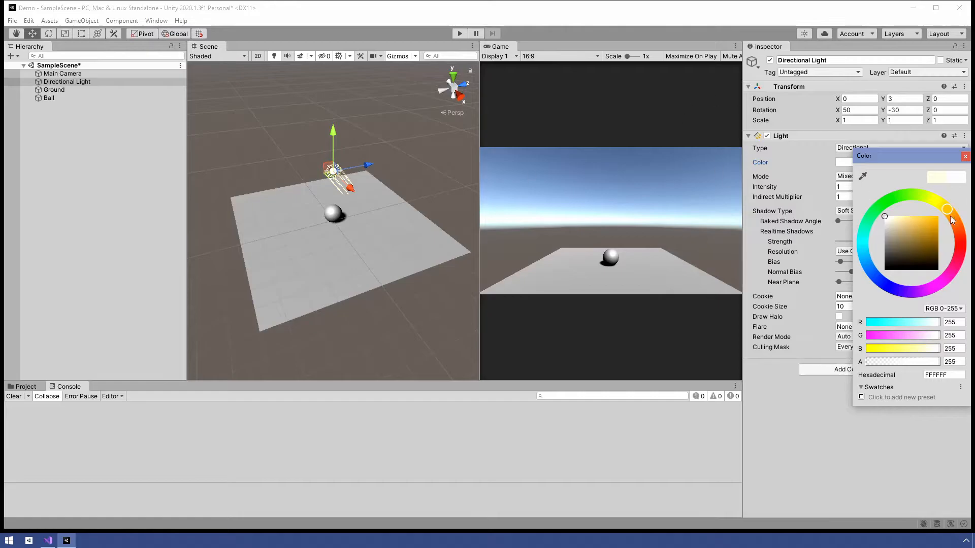
click(965, 156)
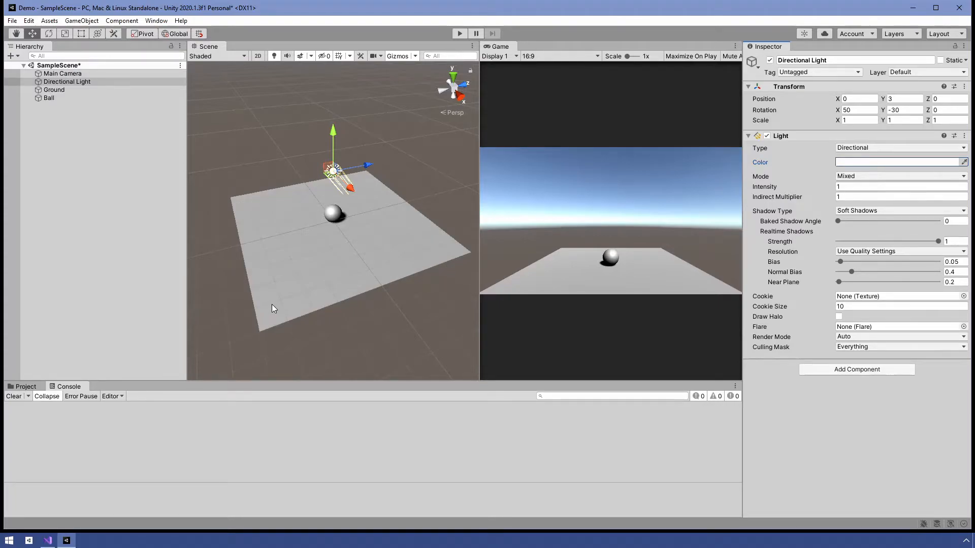
key(ctrl+s)
- Raise the Directional Light to about Y 6.56 and rotate it to about X 38.4, Y -24.2, Z 8.2
drag(332, 127, 330, 57)
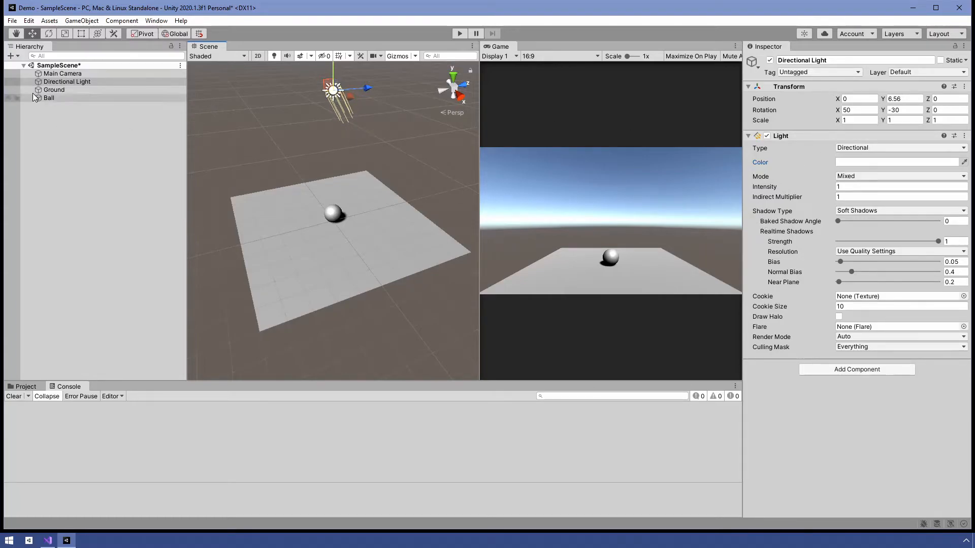
click(48, 33)
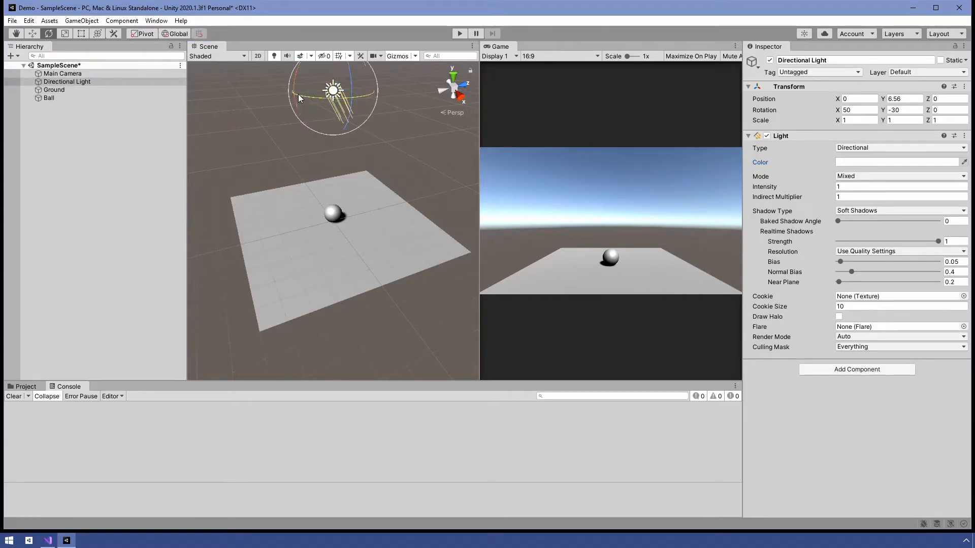
scroll(298, 95, down, 4)
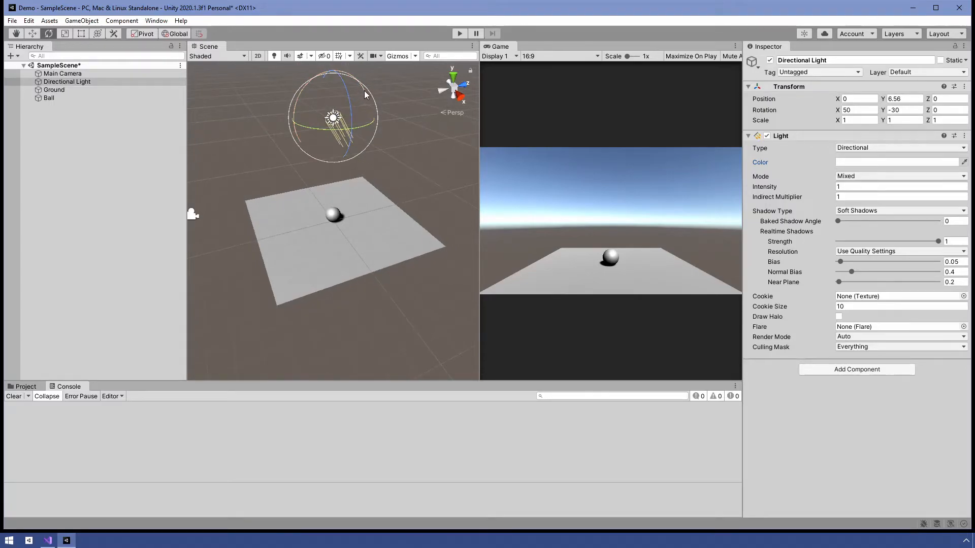
mouse_move(364, 93)
mouse_down()
mouse_move(369, 113)
mouse_move(375, 91)
mouse_move(374, 114)
mouse_move(364, 62)
mouse_move(369, 78)
mouse_move(369, 70)
mouse_up()
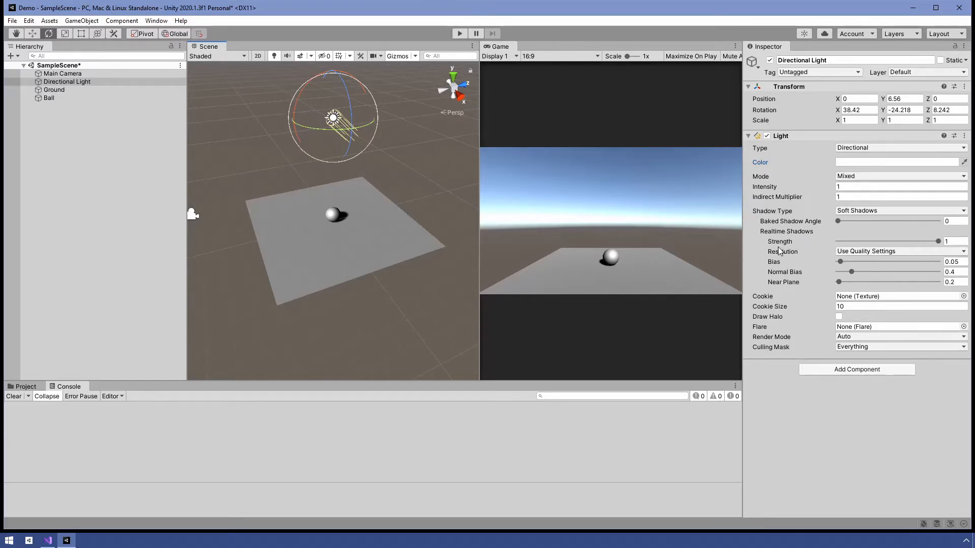
- Reduce the Directional Light's realtime shadow strength to about 0.281 and deselect the light
drag(939, 242, 867, 245)
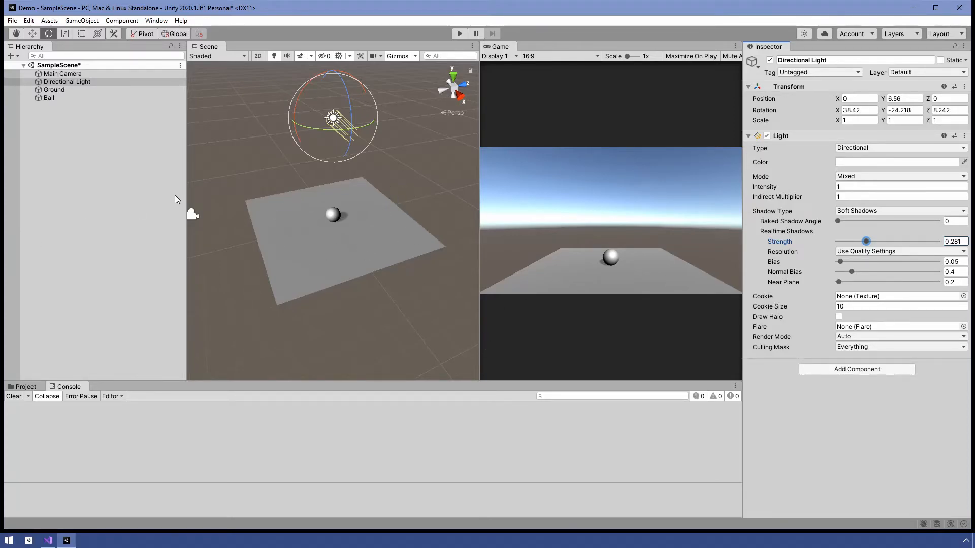
click(71, 122)
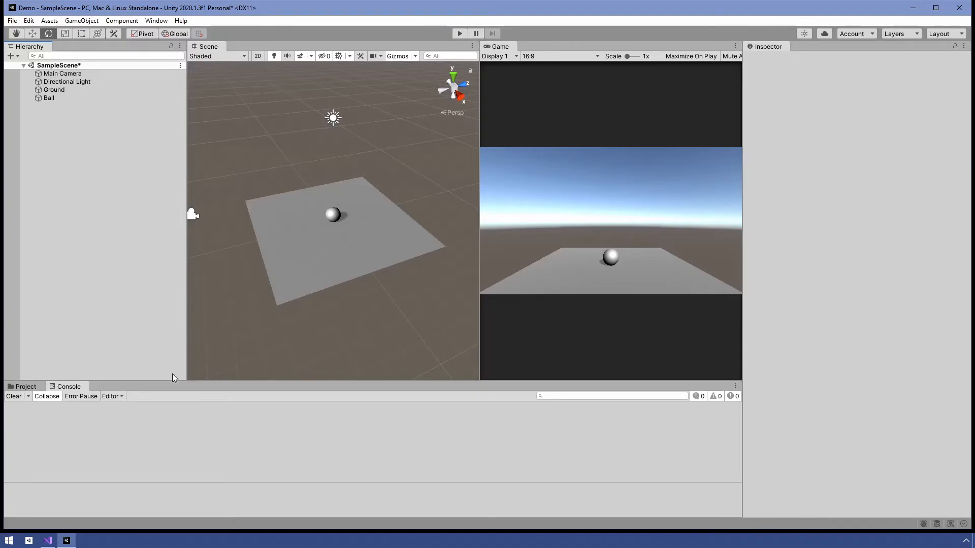
- Create a folder named Materials in the project's Assets folder
click(26, 386)
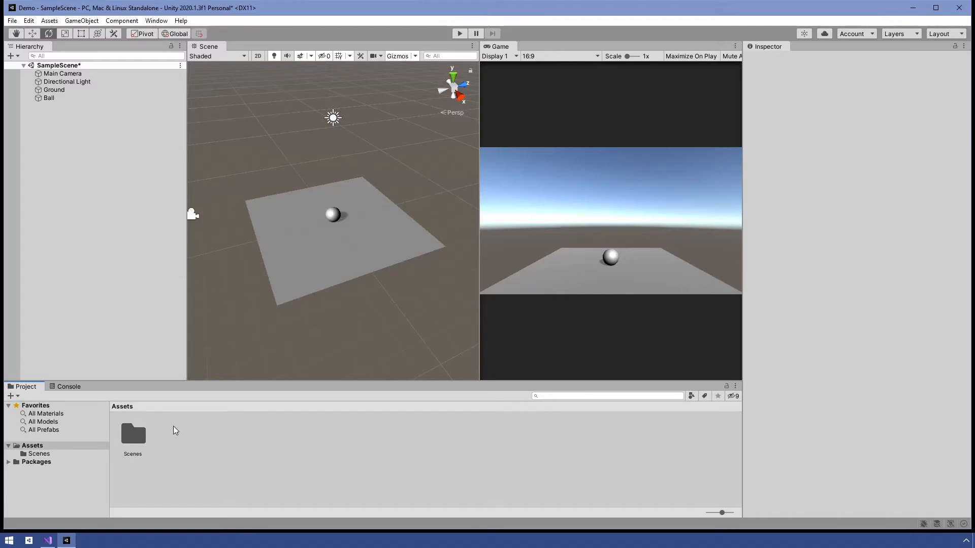
right_click(176, 443)
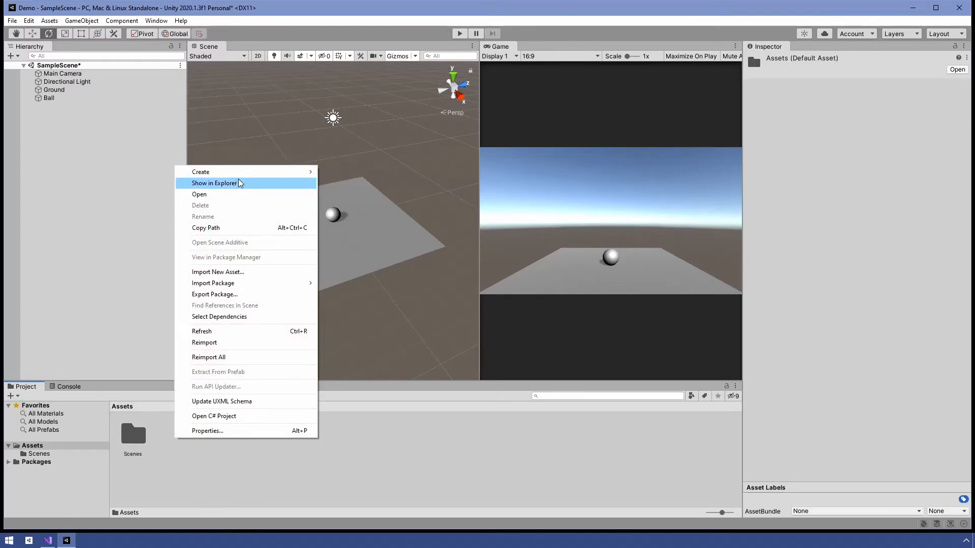
mouse_move(242, 180)
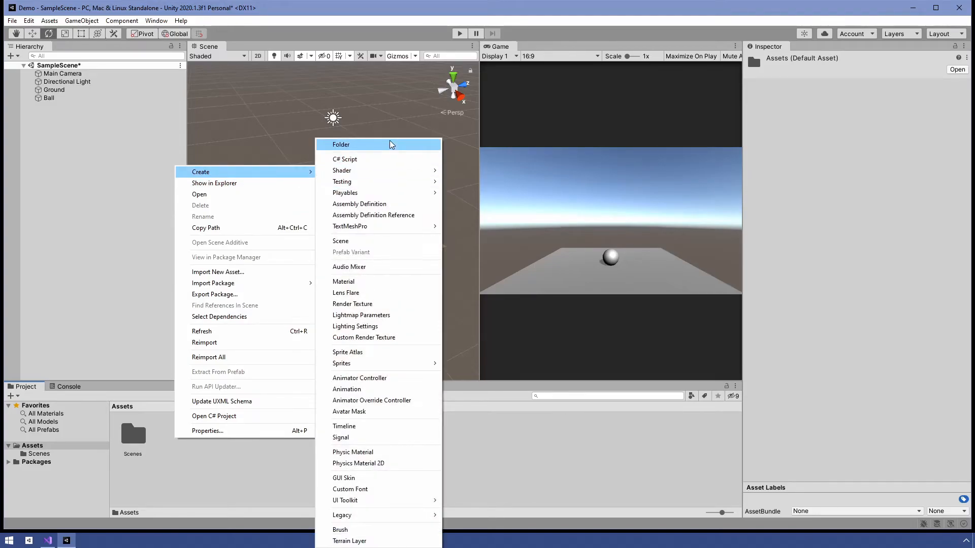
click(391, 145)
text(Ma)
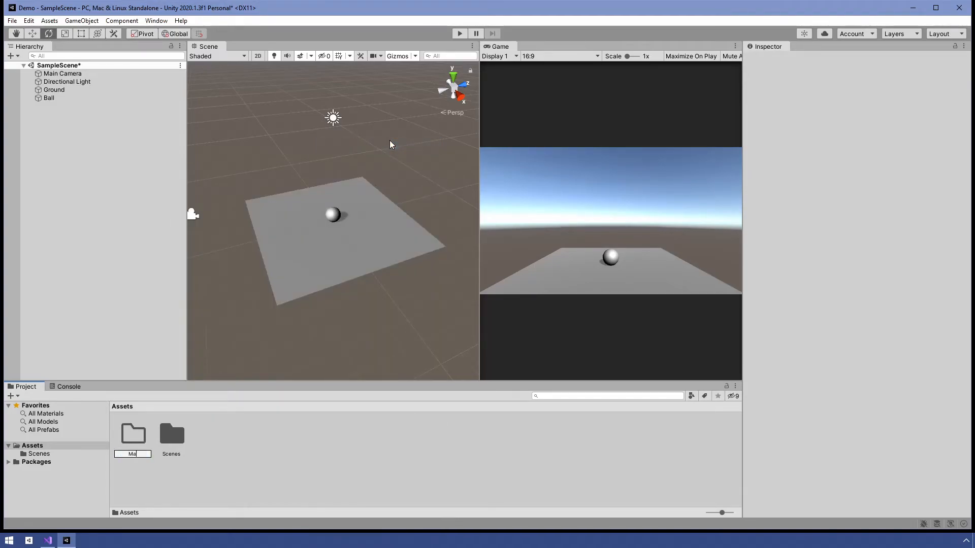
text(terials)
key(Return)
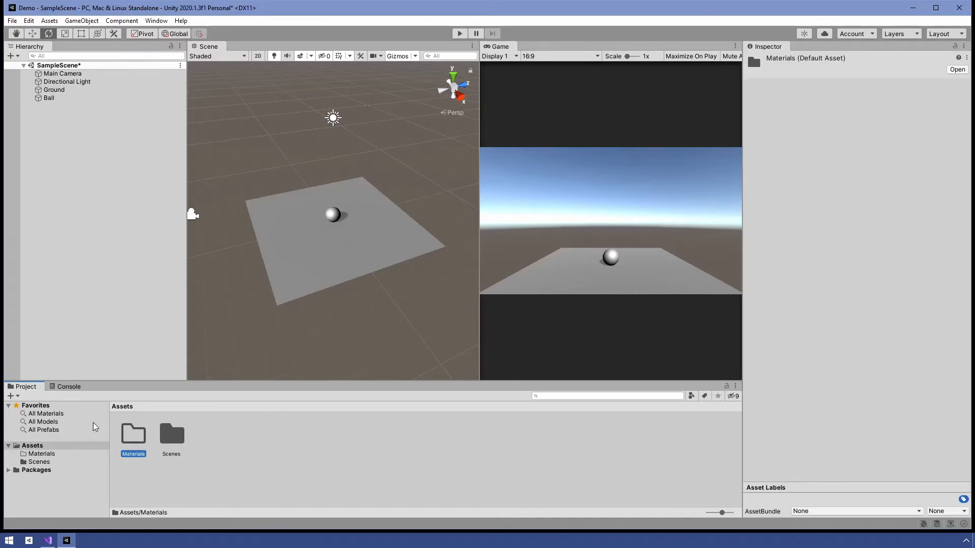
- Create a material named Ball inside the Materials folder
double_click(136, 433)
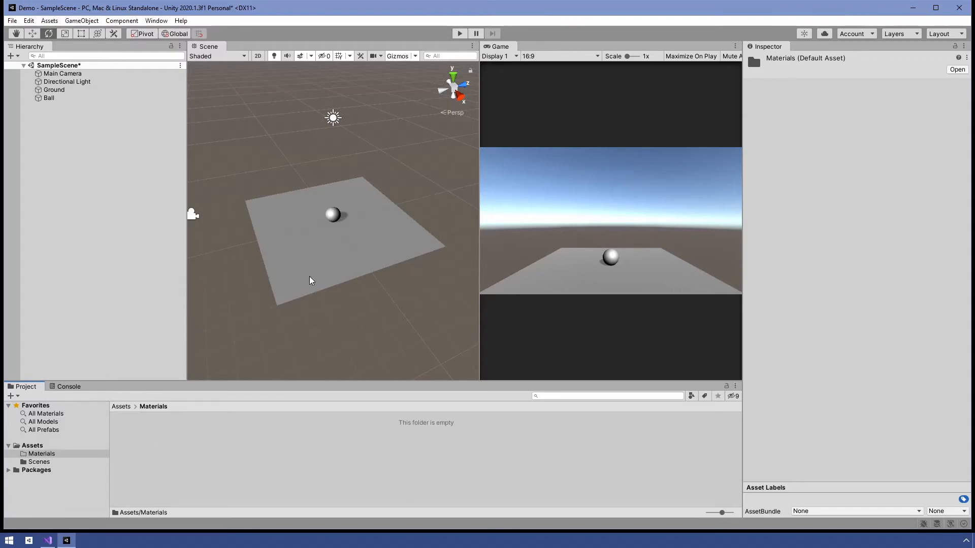
right_click(131, 456)
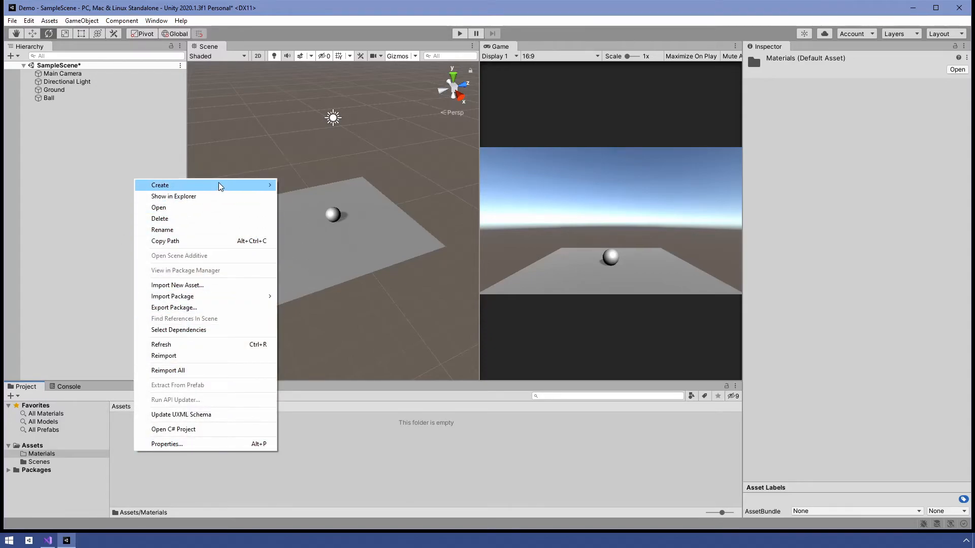
mouse_move(221, 187)
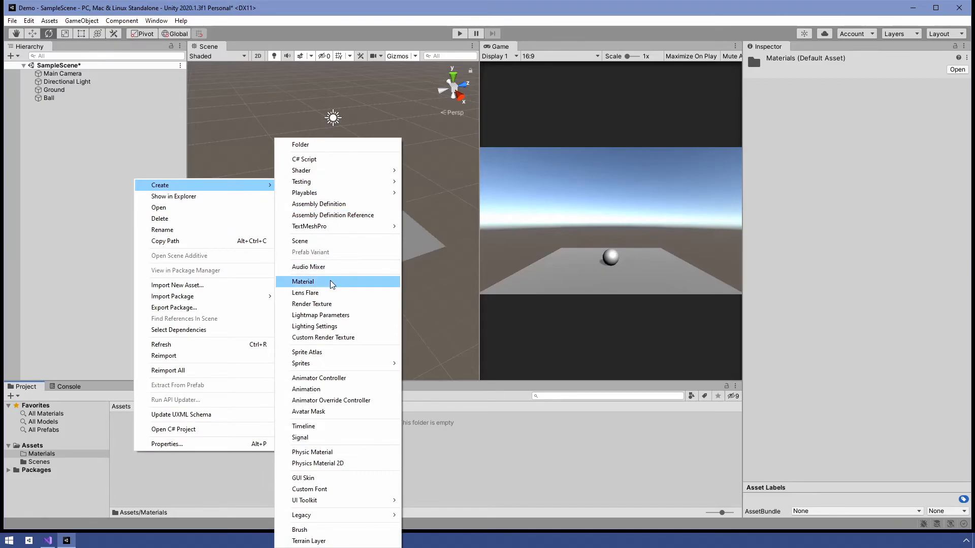
click(303, 282)
text(Ball)
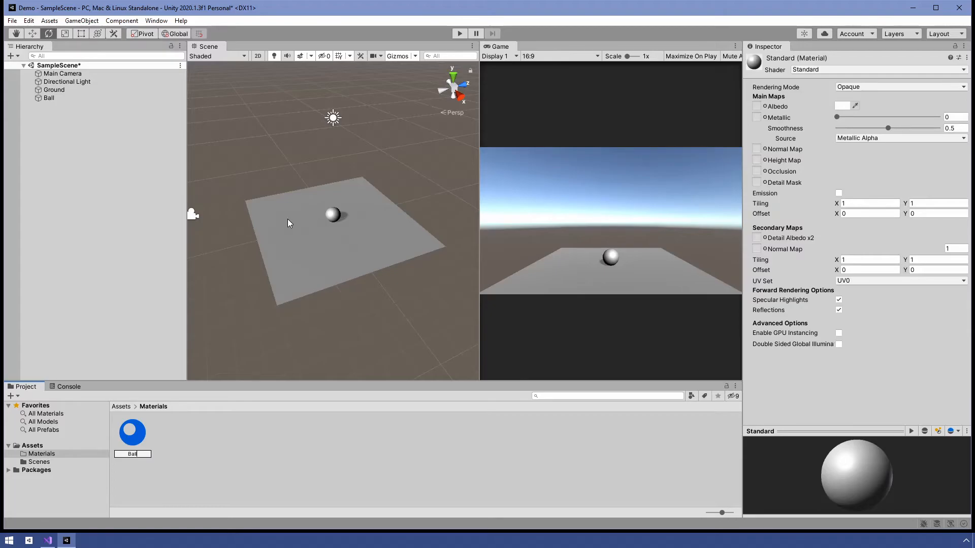
key(Return)
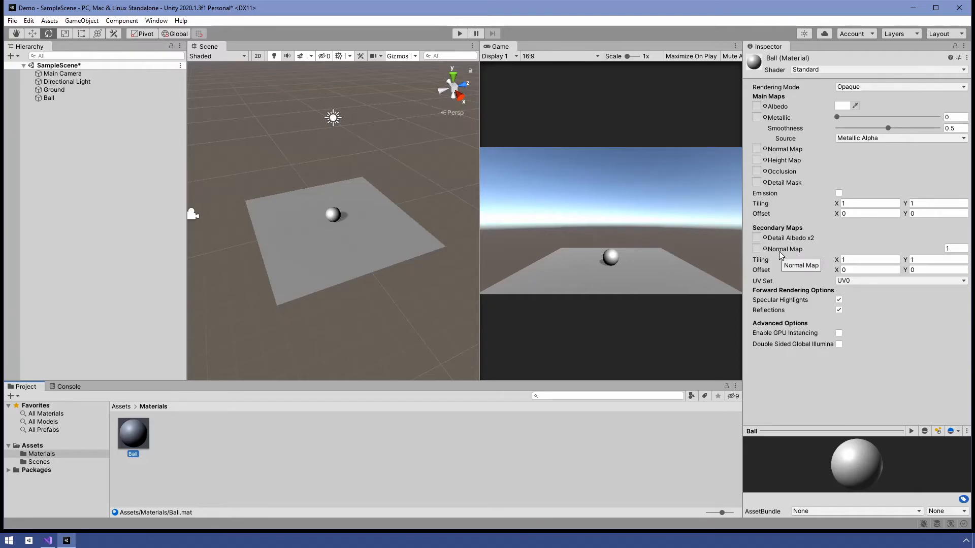
- Set the Ball material's albedo to yellow (FFDA00) and its smoothness to about 0.778
click(844, 106)
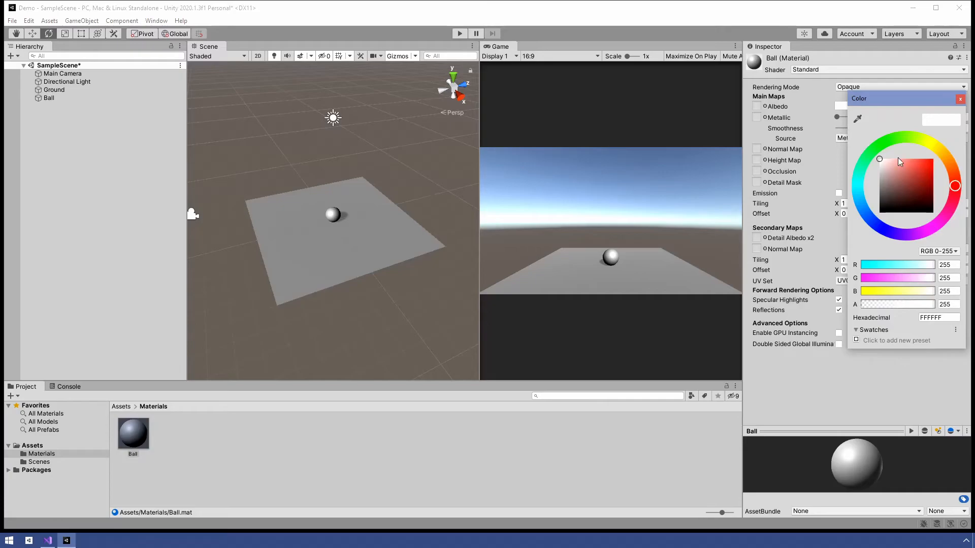
click(934, 143)
click(932, 159)
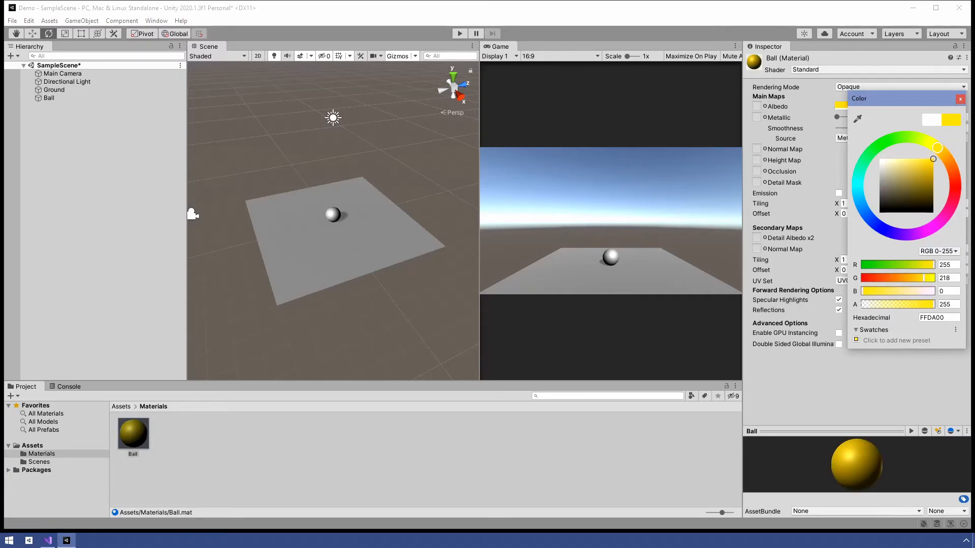
click(960, 99)
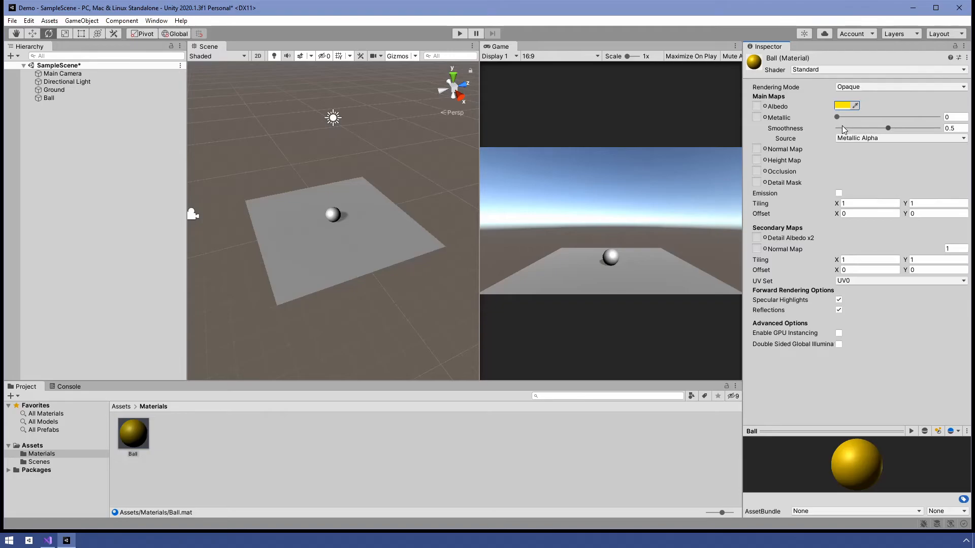
drag(888, 130, 917, 133)
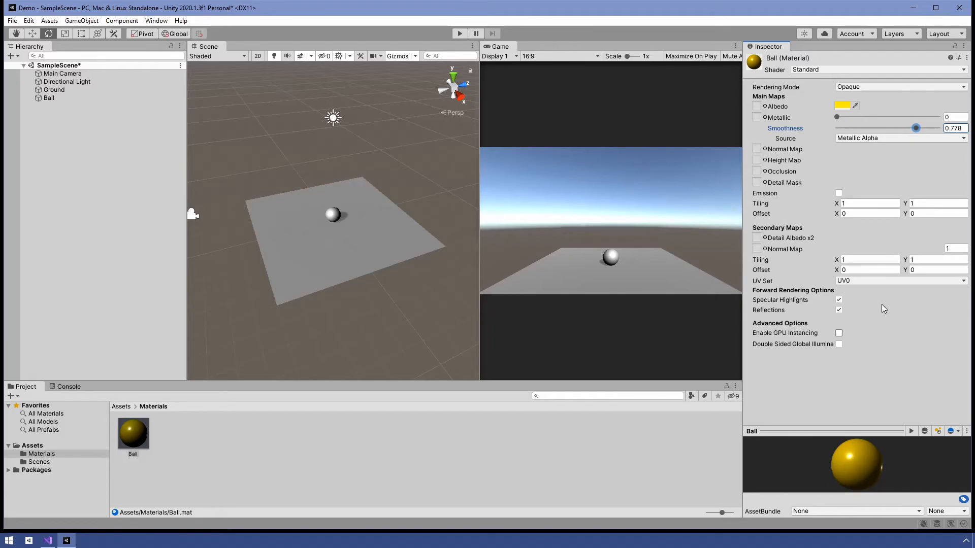
click(274, 457)
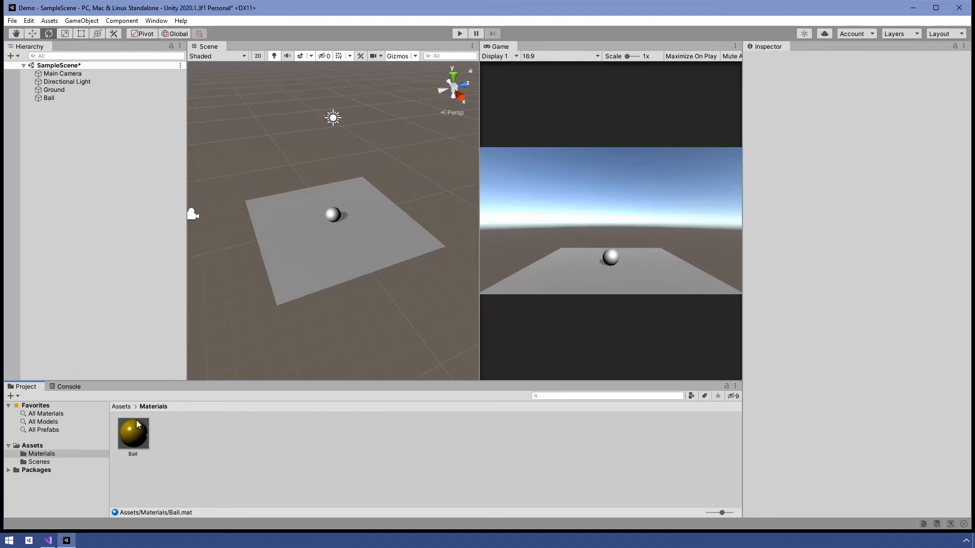
- Apply the Ball material to the sphere and check the material assigned in its Mesh Renderer
drag(128, 439, 332, 217)
click(51, 97)
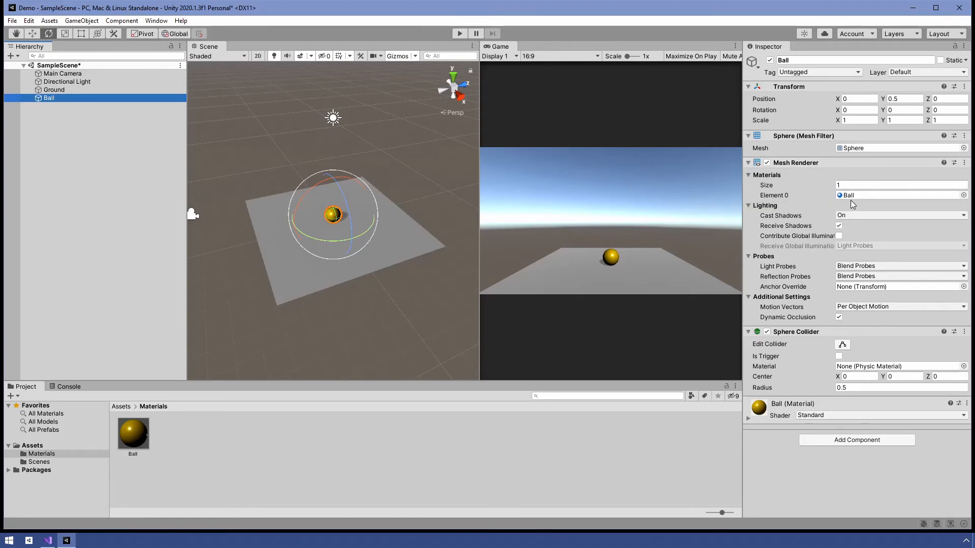
click(963, 196)
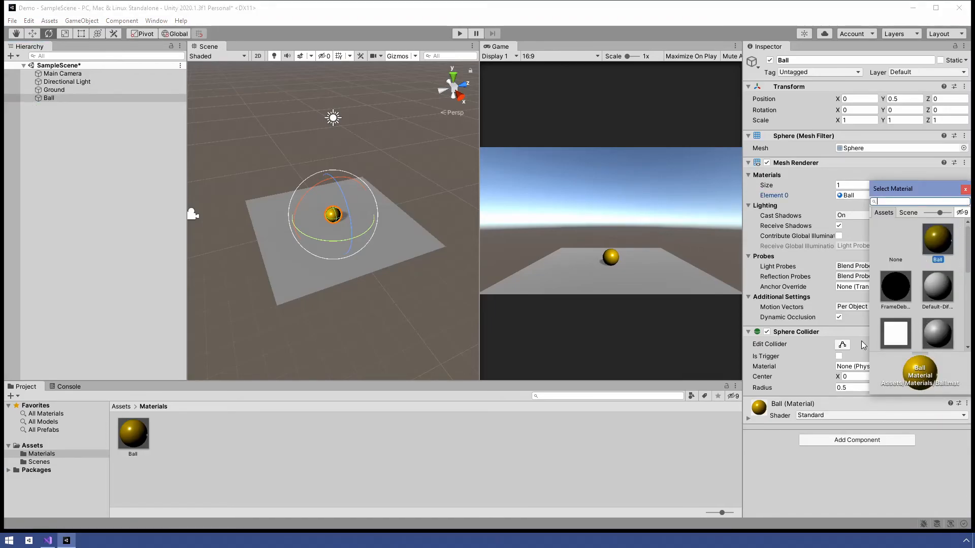
click(965, 188)
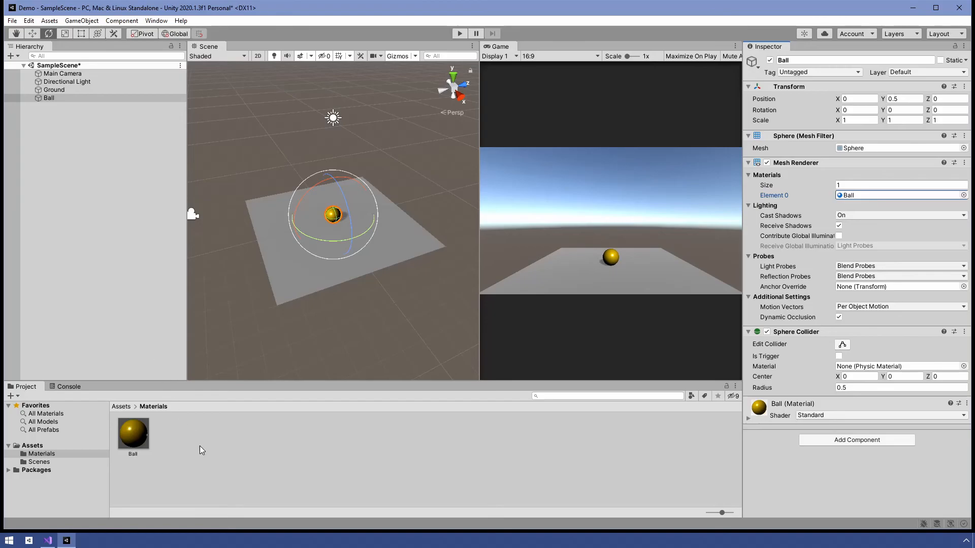
- Create a second material named Ground in the Materials folder
click(176, 432)
right_click(175, 431)
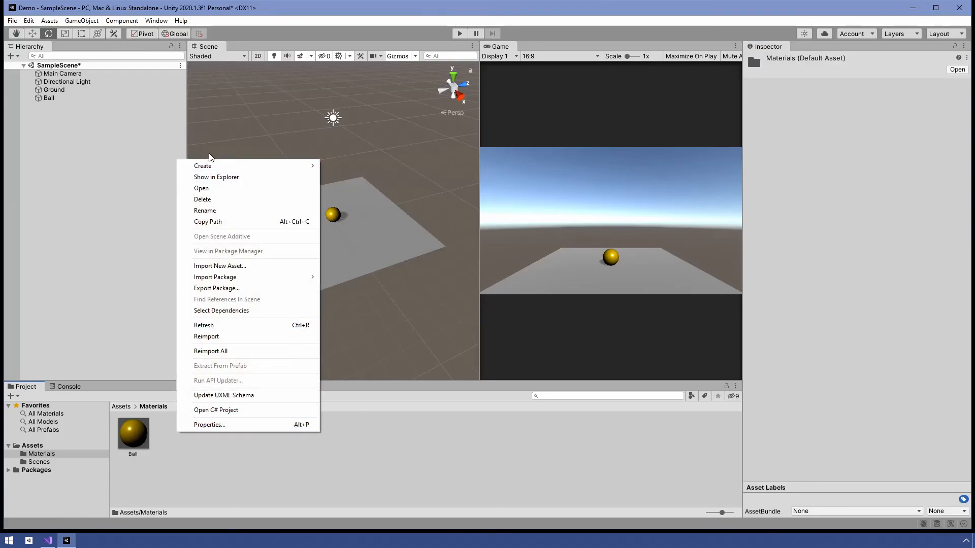
mouse_move(211, 166)
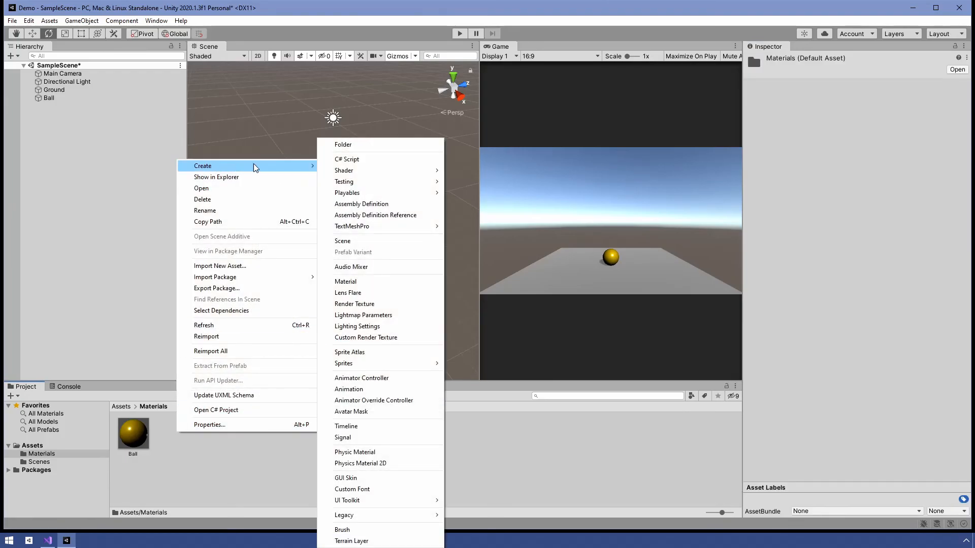
click(379, 282)
text(Ground)
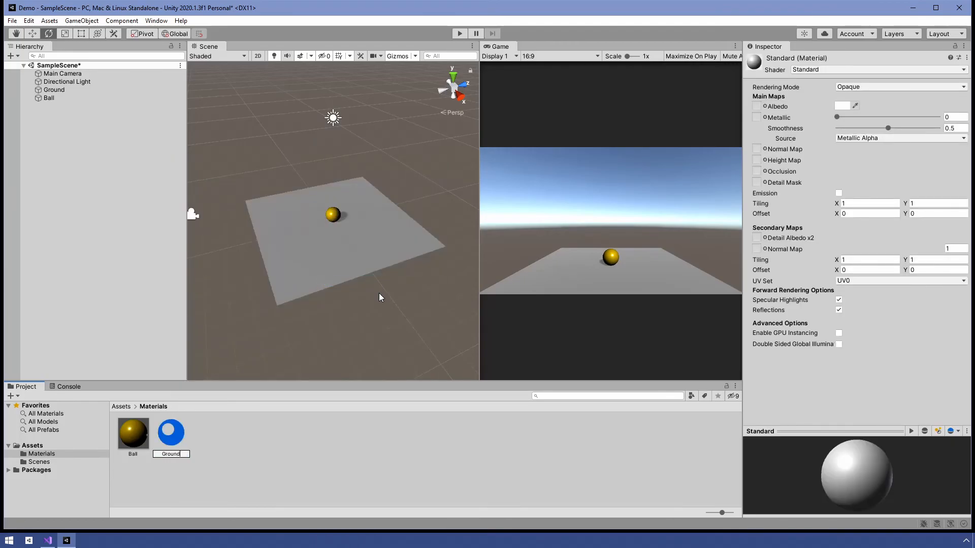
key(Return)
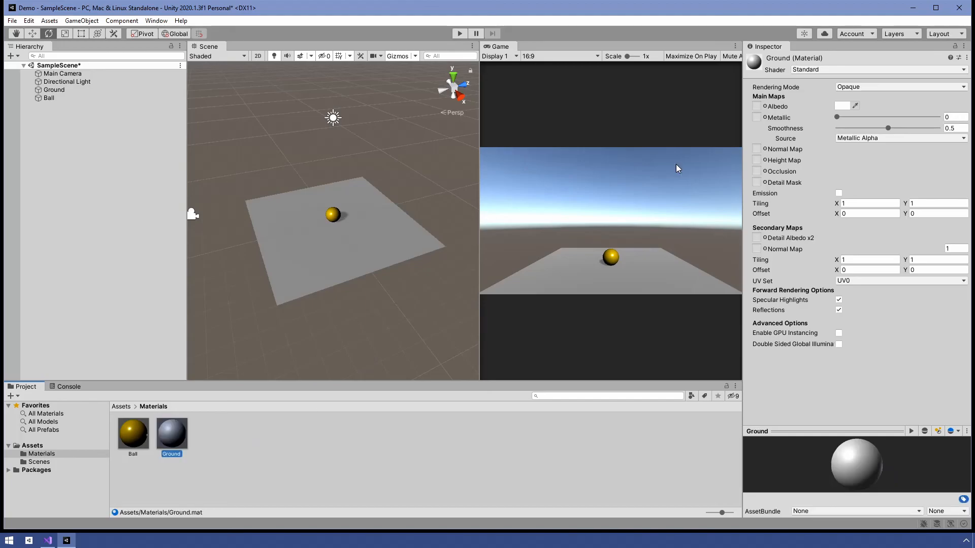
- Set the Ground material's albedo to a light green (5DFFAA)
click(842, 105)
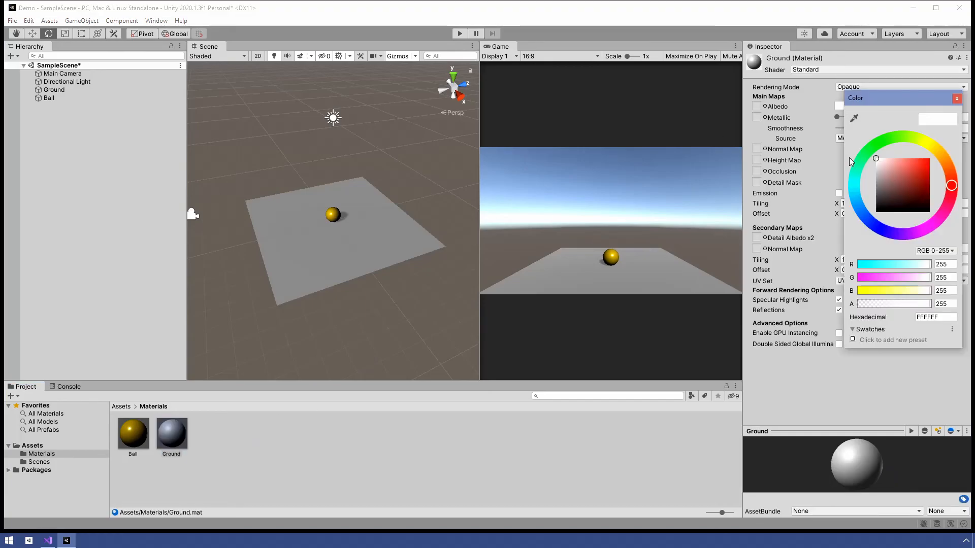
drag(856, 166, 910, 159)
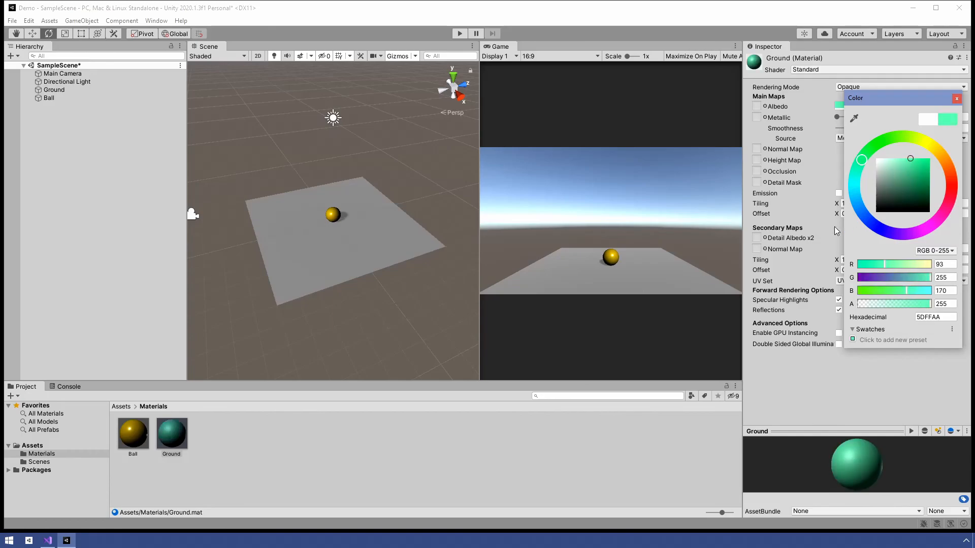
click(957, 98)
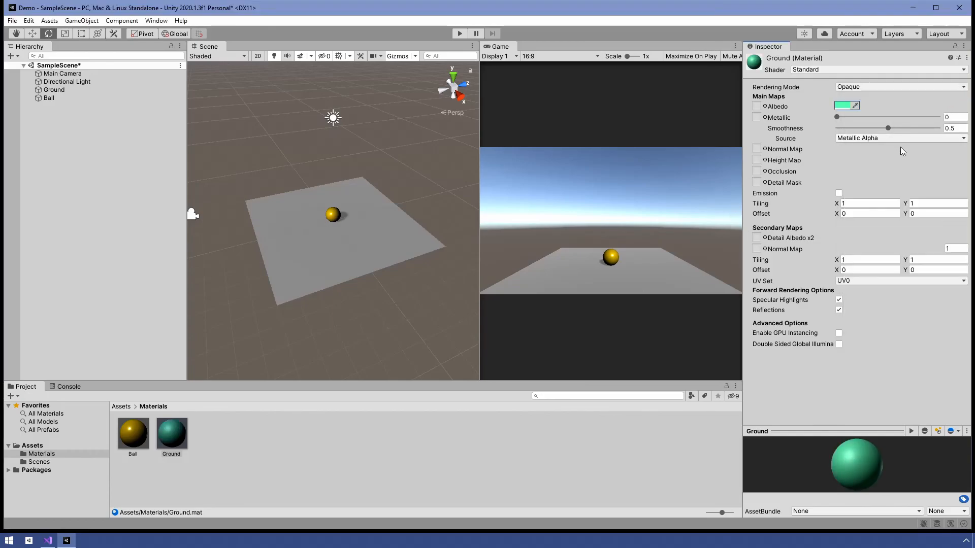
- Set the Ground material's smoothness to 0 and apply the material to the ground plane
click(888, 128)
drag(888, 128, 838, 127)
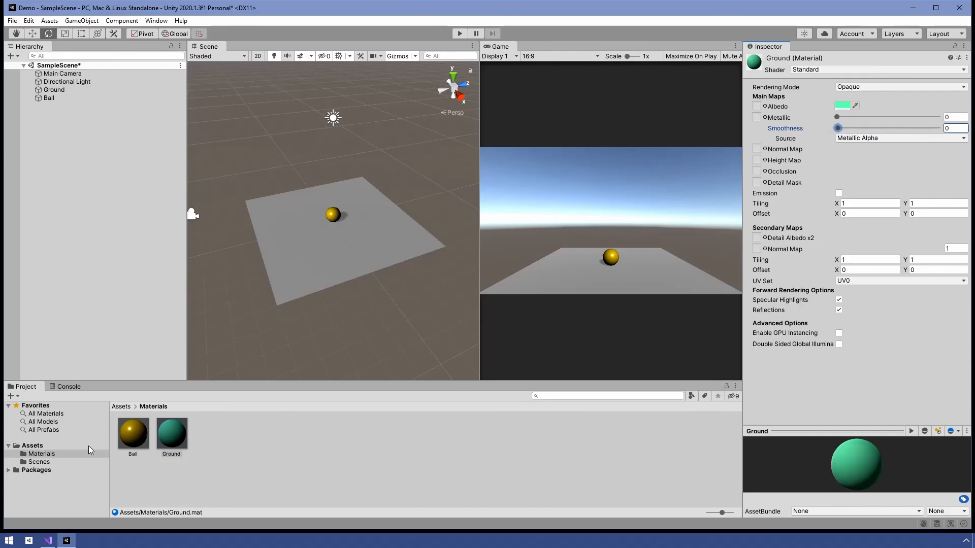
drag(171, 436, 285, 280)
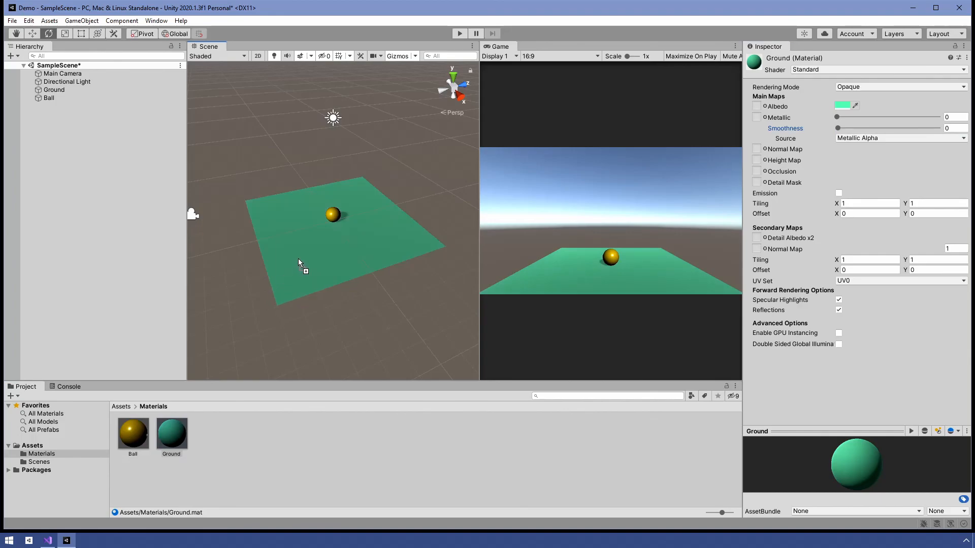